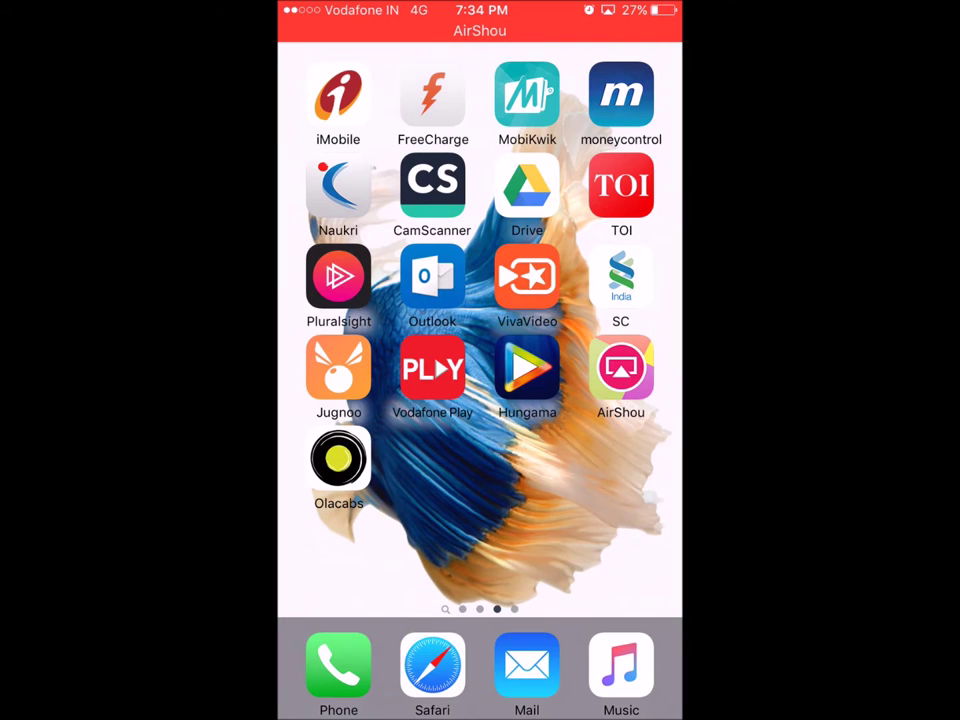
Step: Swipe back one page to the home page with FaceTime, Calculator, Podcasts and WhatsApp
left_click_drag(360, 380, 620, 380)
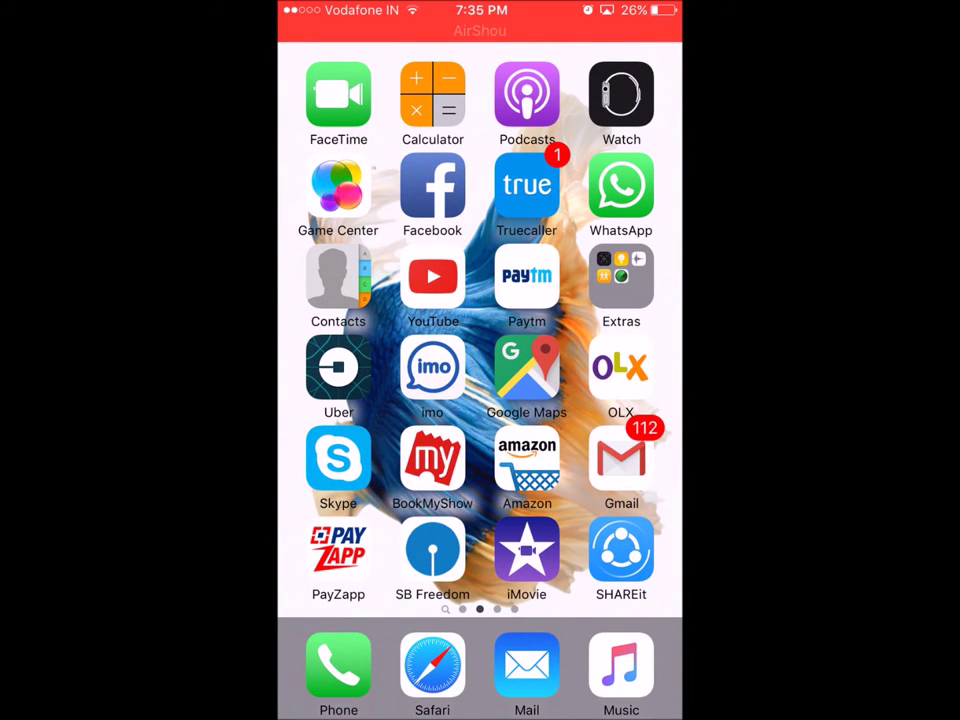
Step: Sign out of the current Apple ID on the iTunes & App Store settings page
left_click_drag(360, 380, 620, 380)
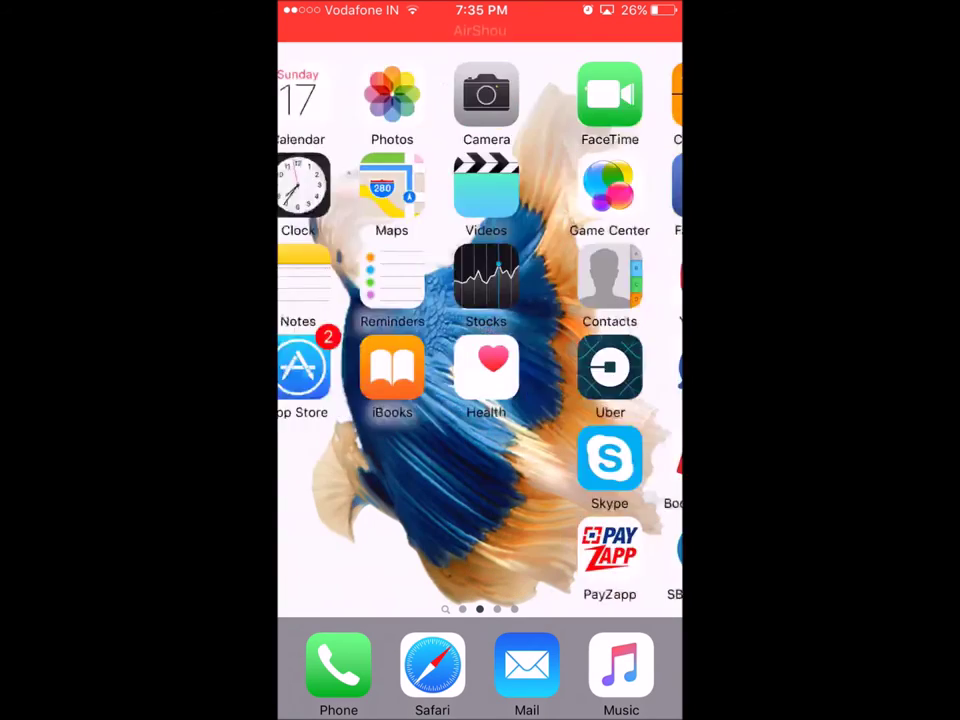
left_click_drag(400, 380, 680, 380)
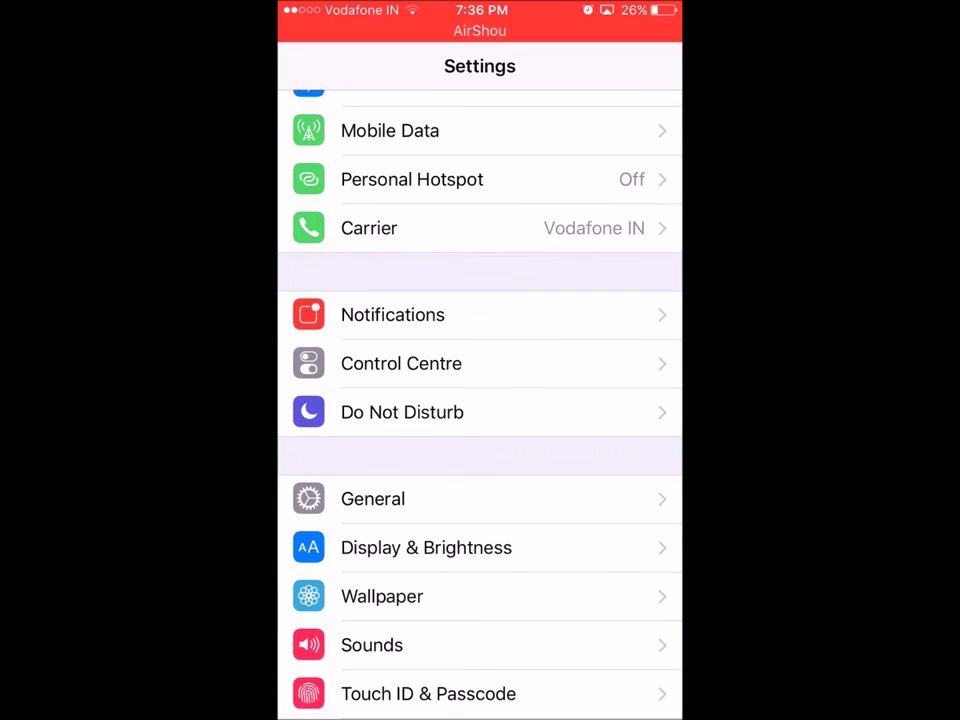
scroll(480, 400, "down", 2)
scroll(480, 400, "down", 2)
scroll(480, 400, "down", 1)
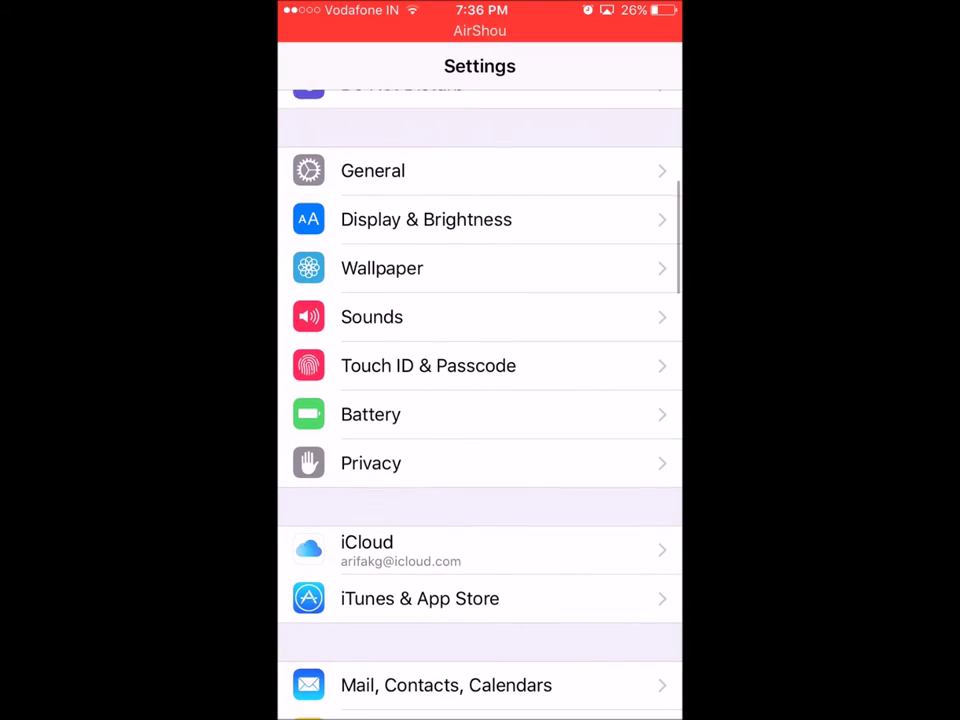
left_click(420, 592)
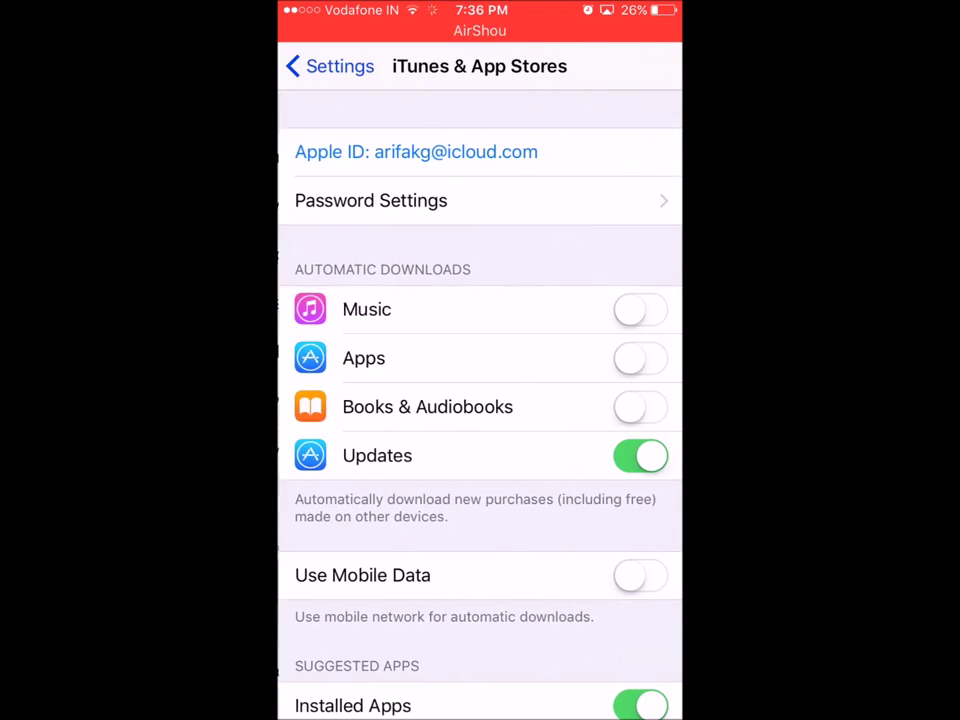
left_click(414, 151)
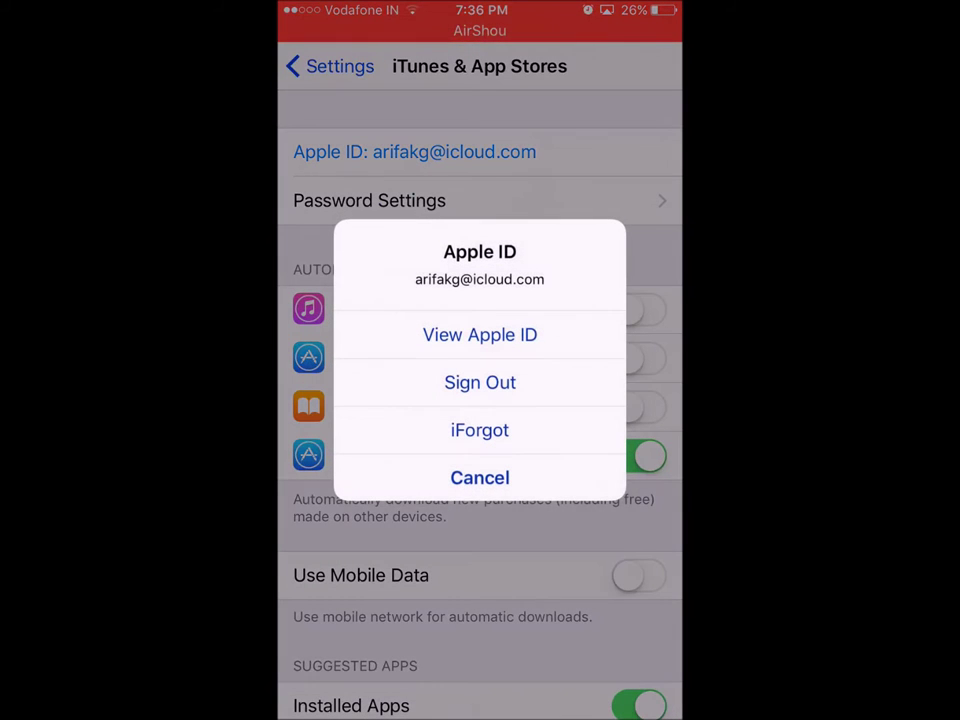
left_click(480, 477)
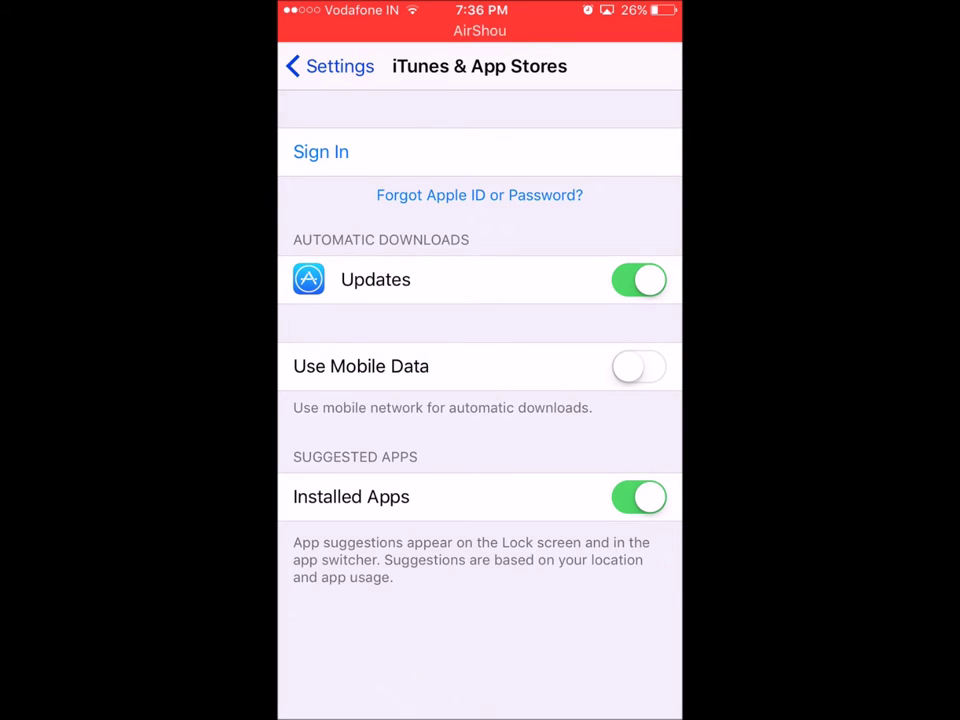
Step: Set the phone's region to United States under General > Language & Region
left_click(330, 66)
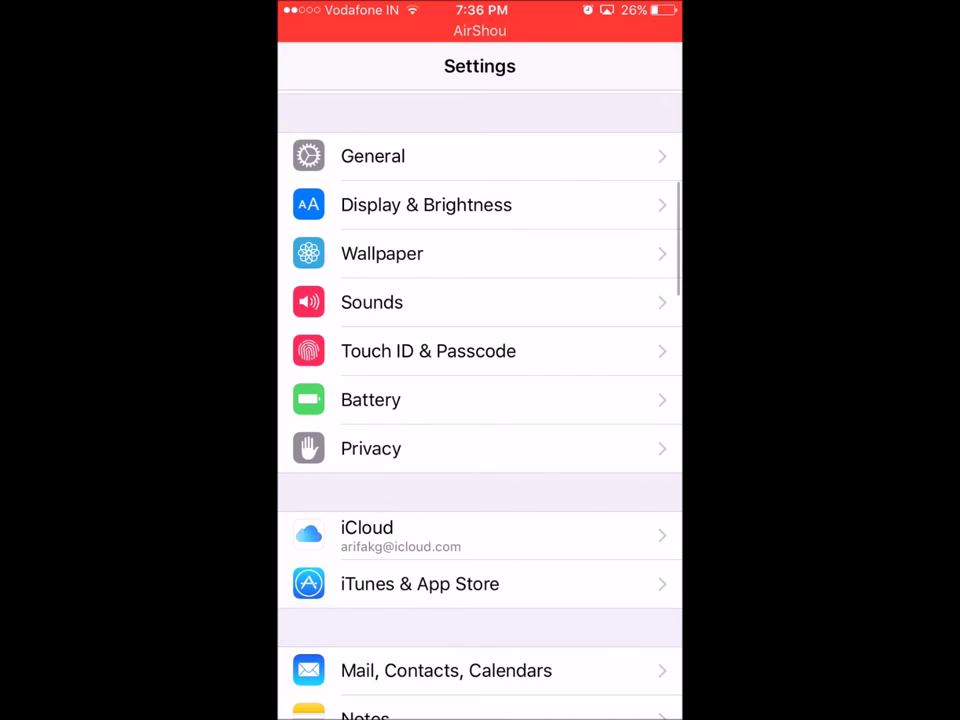
left_click(372, 156)
scroll(480, 400, "down", 5)
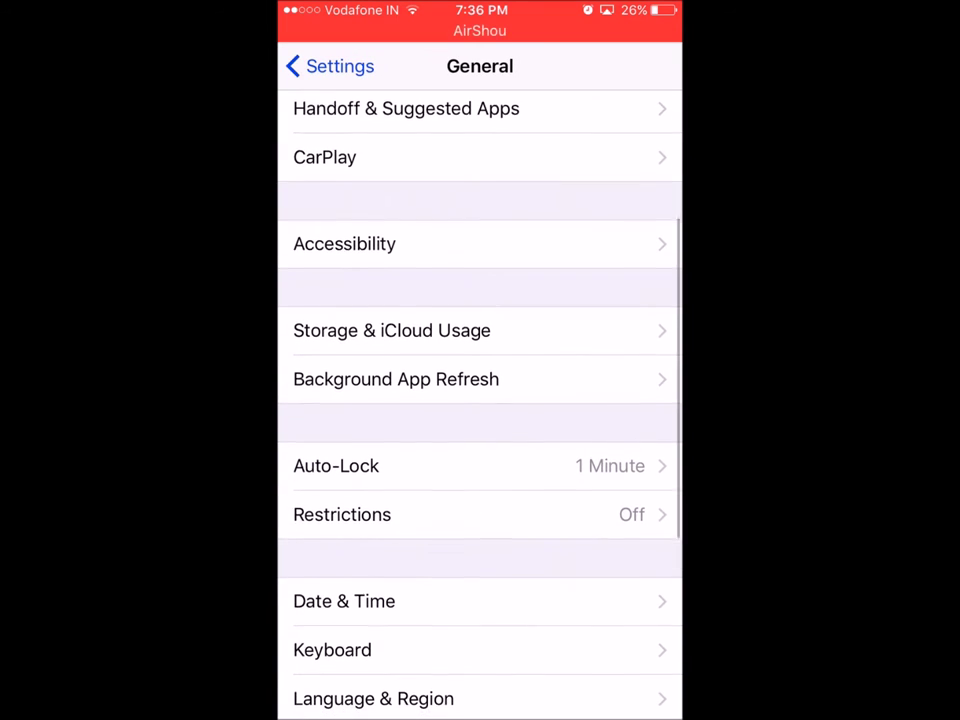
scroll(480, 400, "down", 3)
scroll(480, 400, "down", 3)
scroll(480, 400, "down", 2)
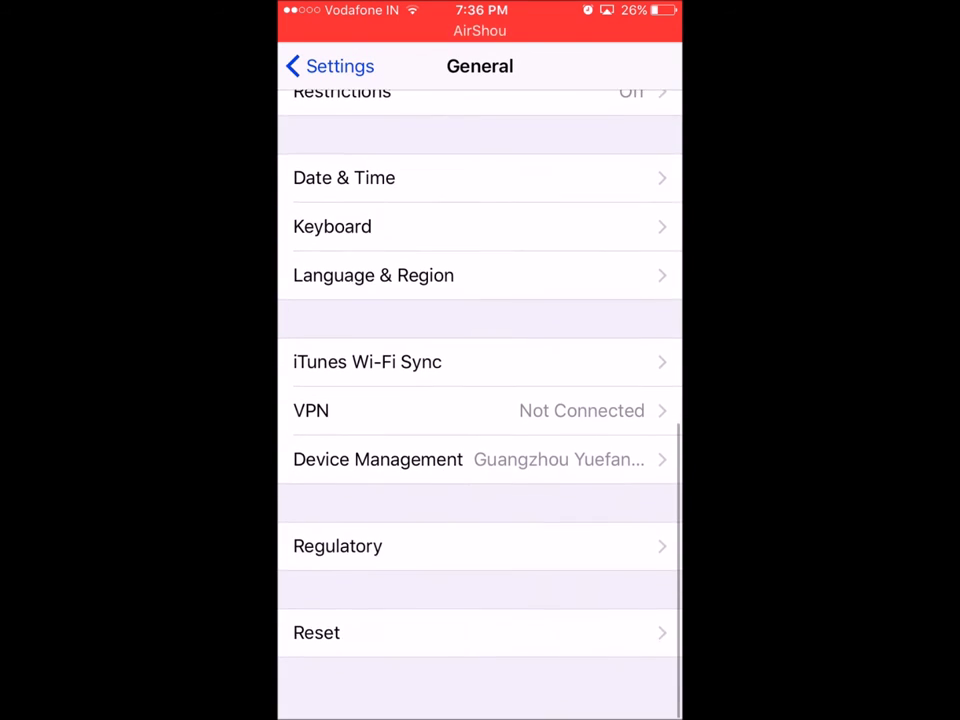
left_click(373, 330)
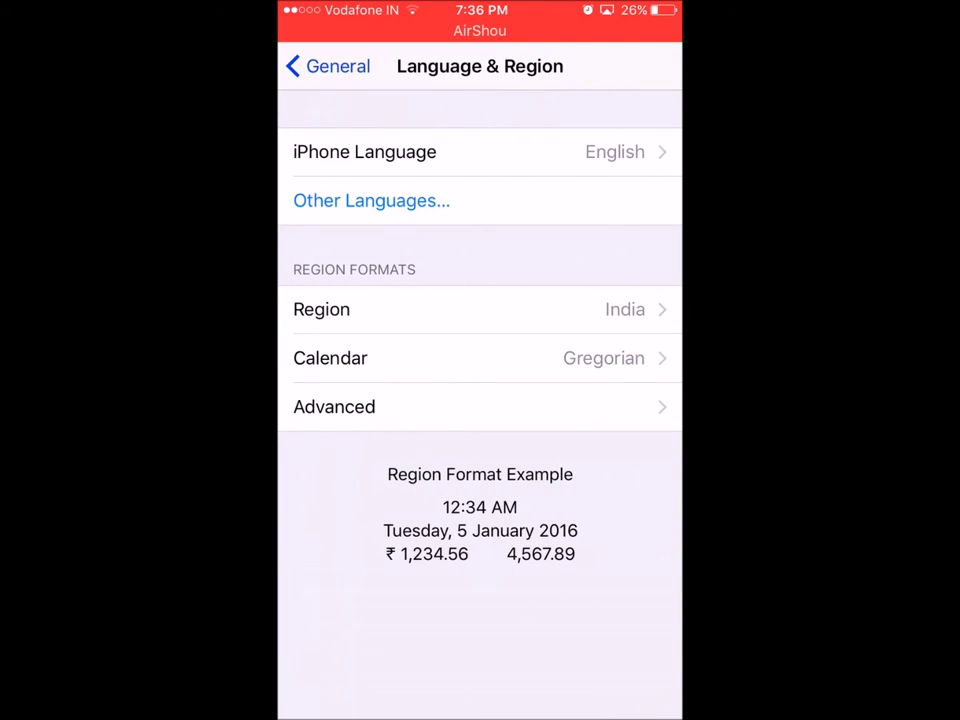
left_click(321, 309)
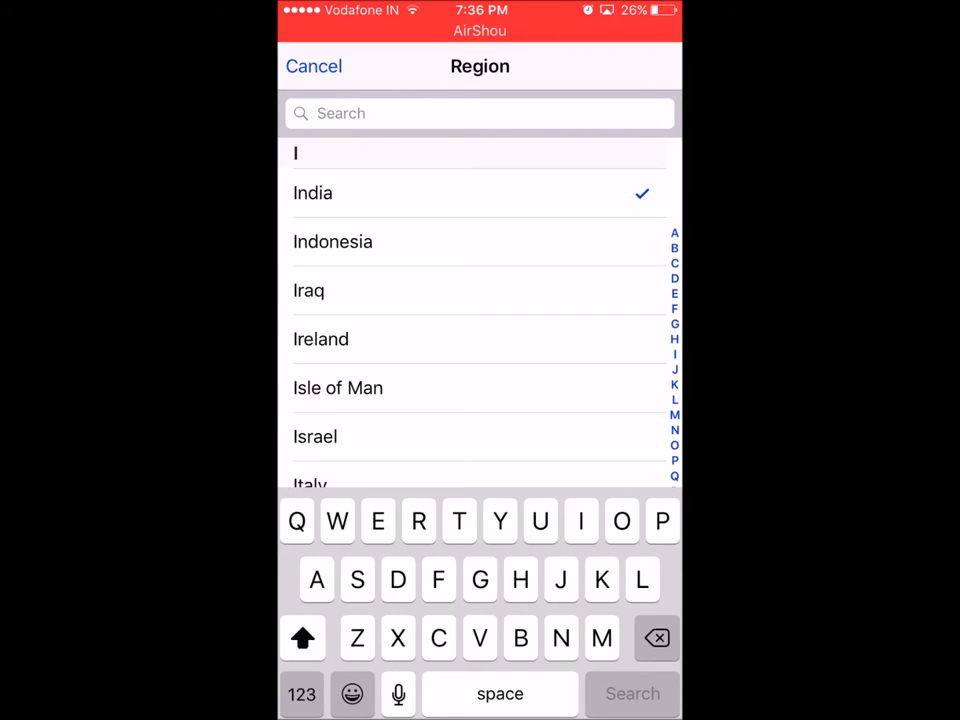
left_click(317, 113)
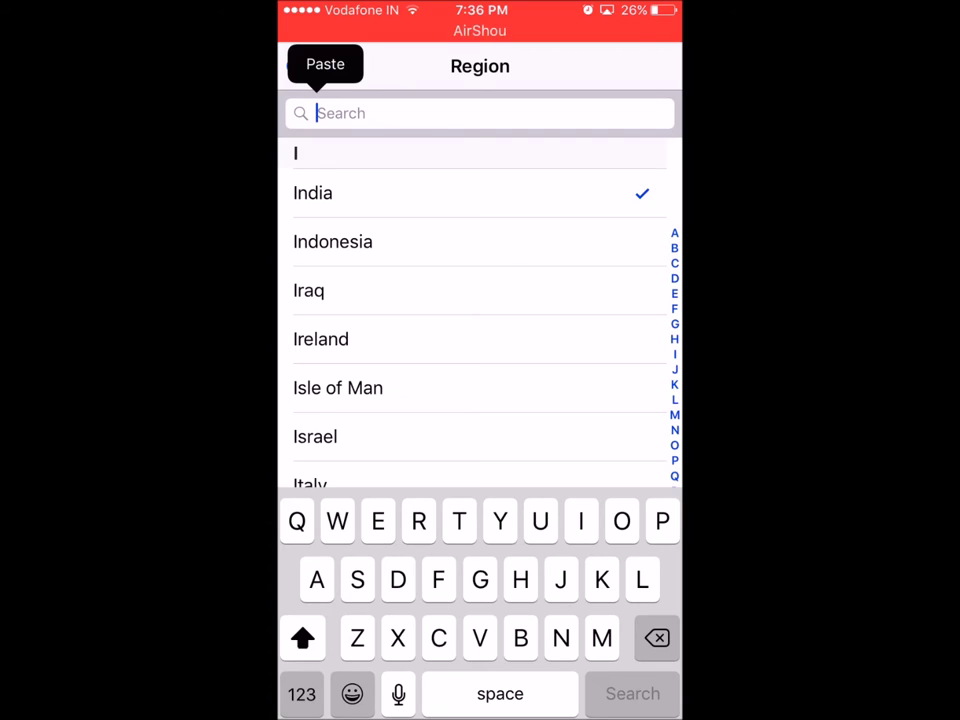
type("Uni")
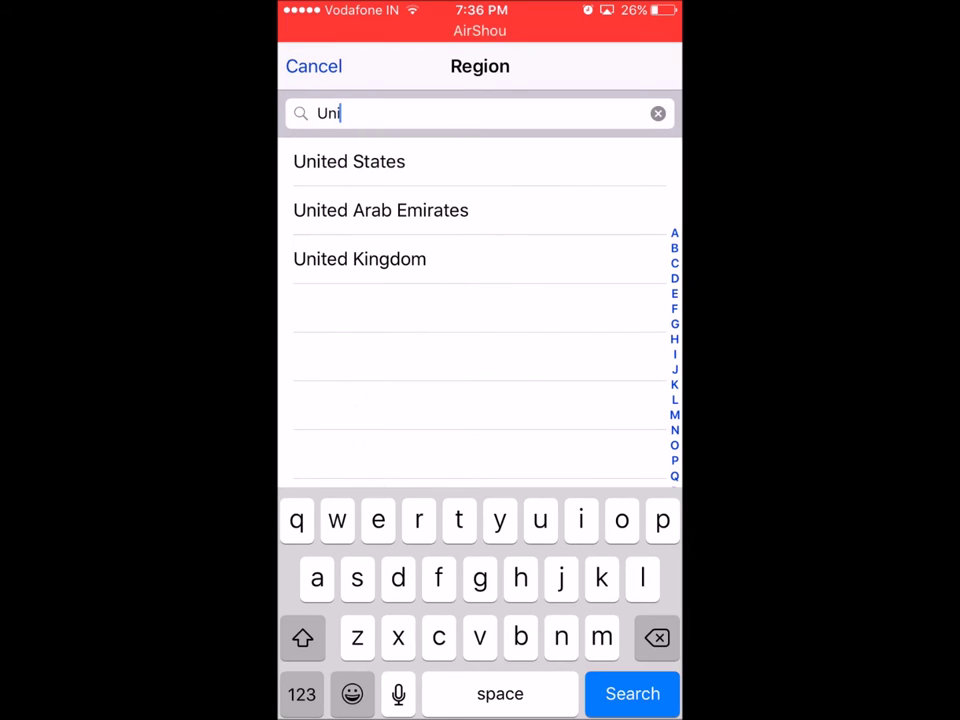
type("t")
left_click(349, 161)
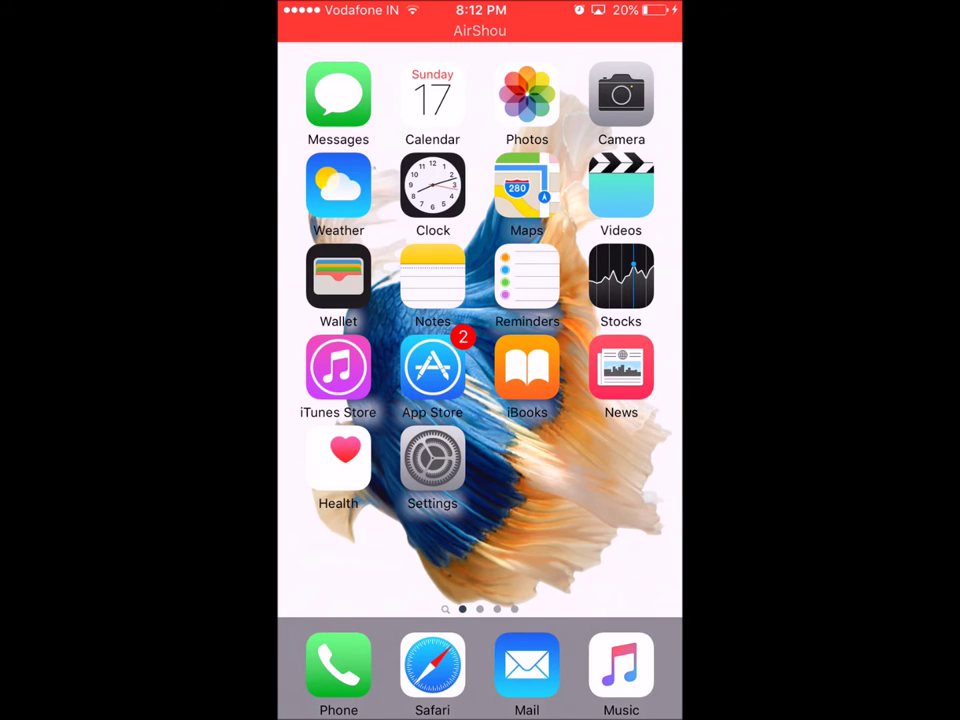
Step: Search the App Store for 'pokemon go' and start getting Pokémon GO
left_click(432, 368)
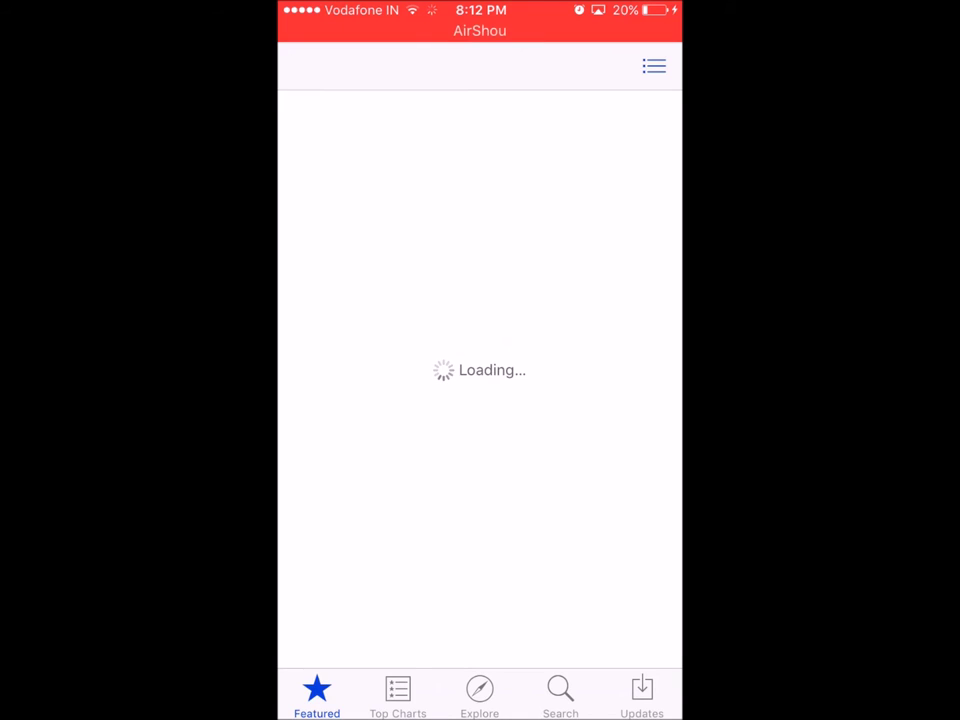
left_click(560, 695)
left_click(480, 65)
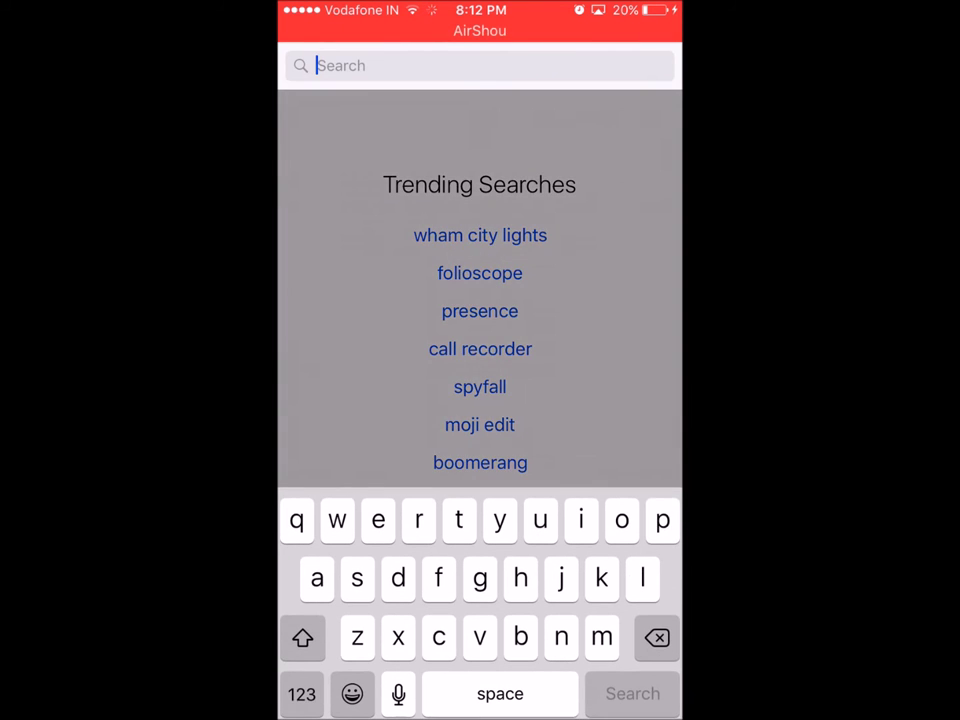
type("pokem")
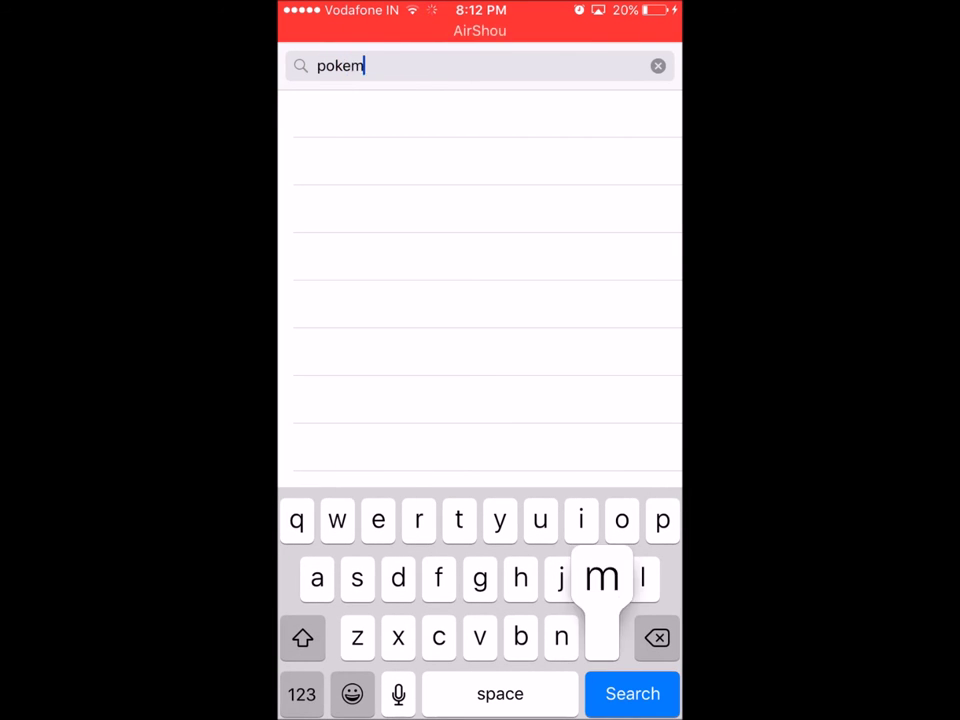
type("on go")
key("Return")
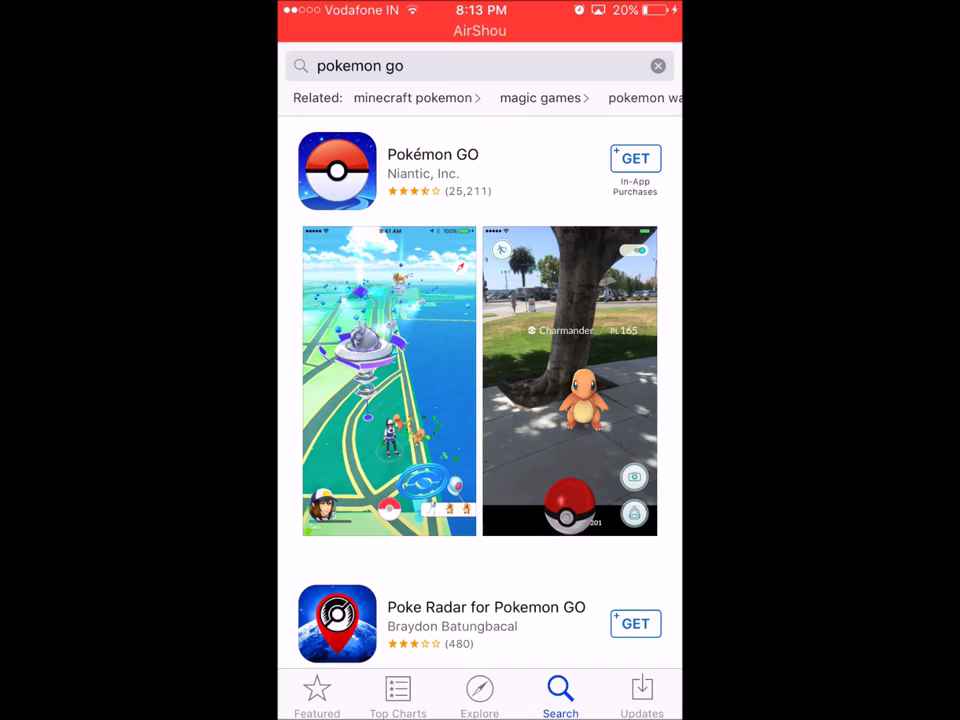
left_click(635, 158)
Step: Install Pokémon GO, keep United States as the store country and agree to the Terms
left_click(620, 158)
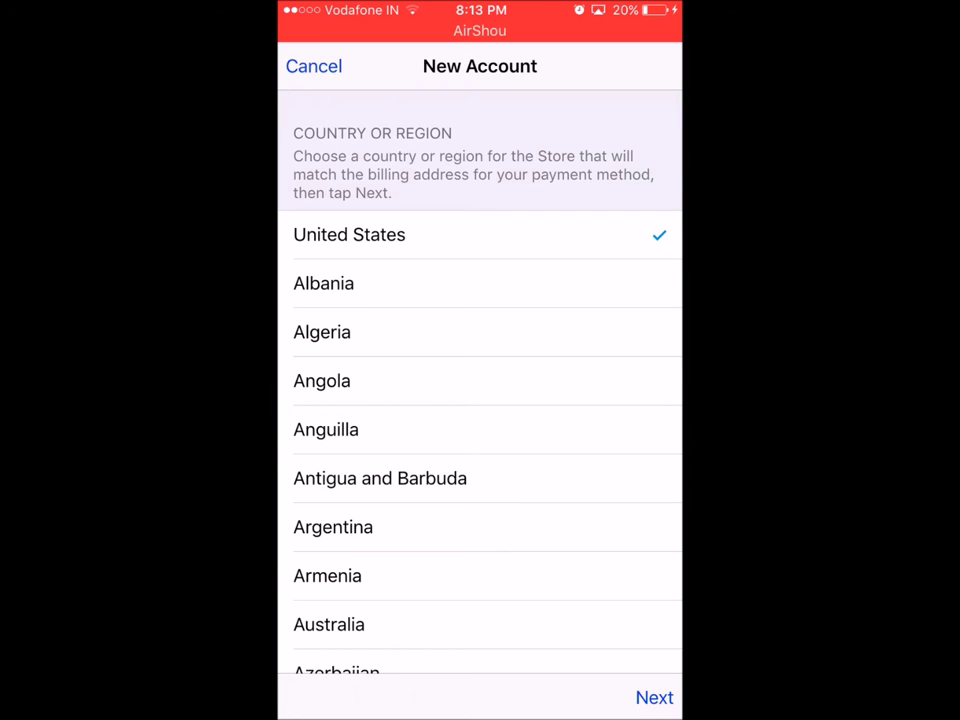
left_click(654, 697)
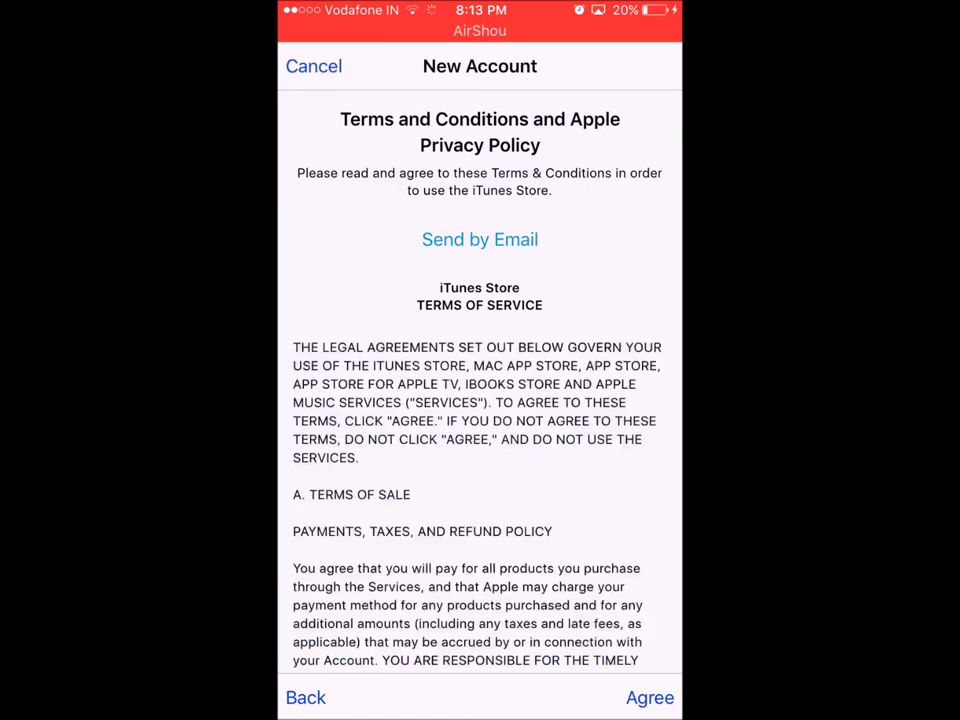
left_click(650, 697)
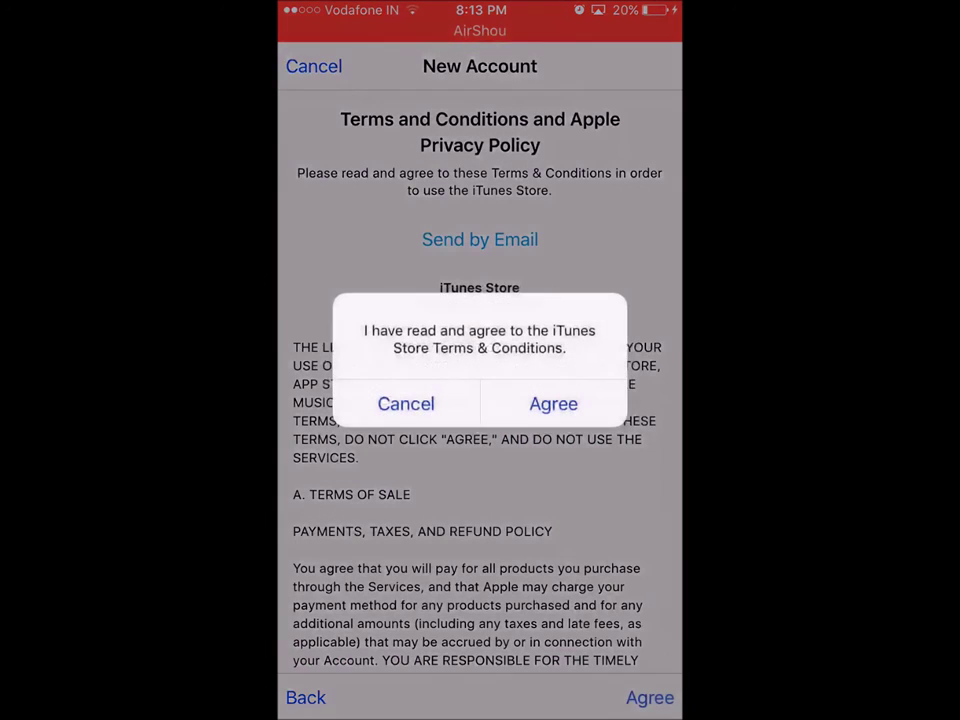
left_click(553, 403)
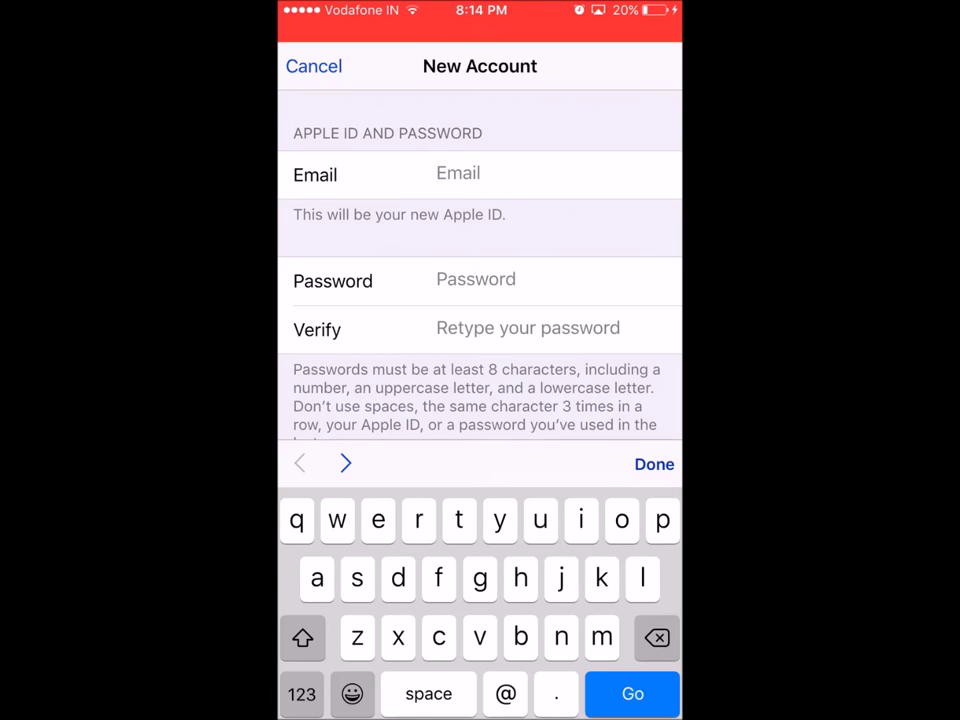
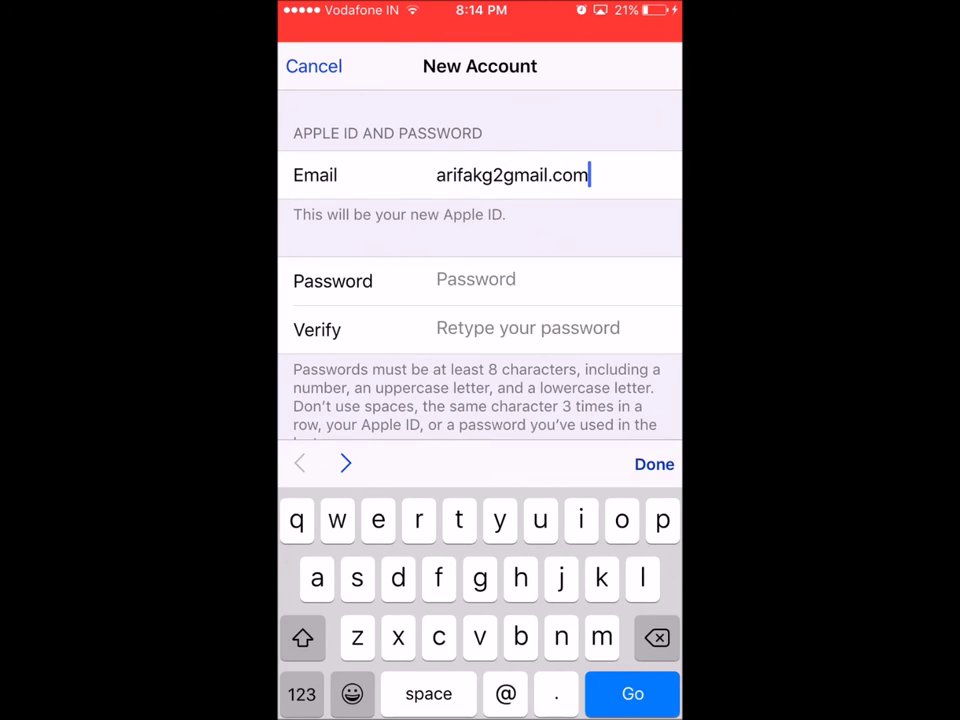
left_click(590, 175)
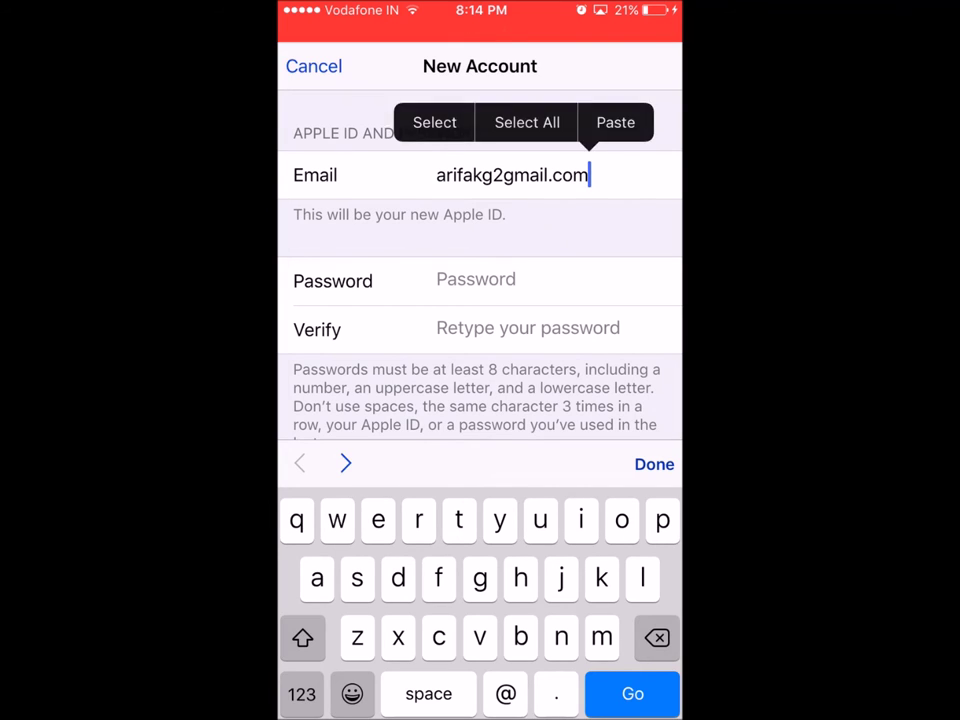
left_click_drag(475, 520, 400, 520)
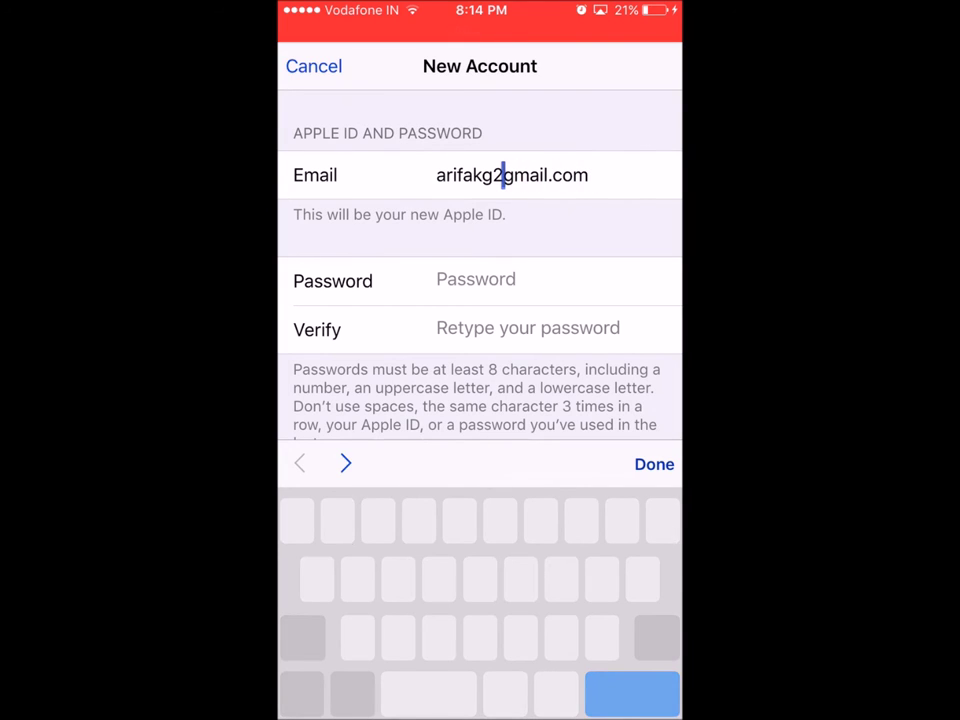
left_click(302, 693)
type("@")
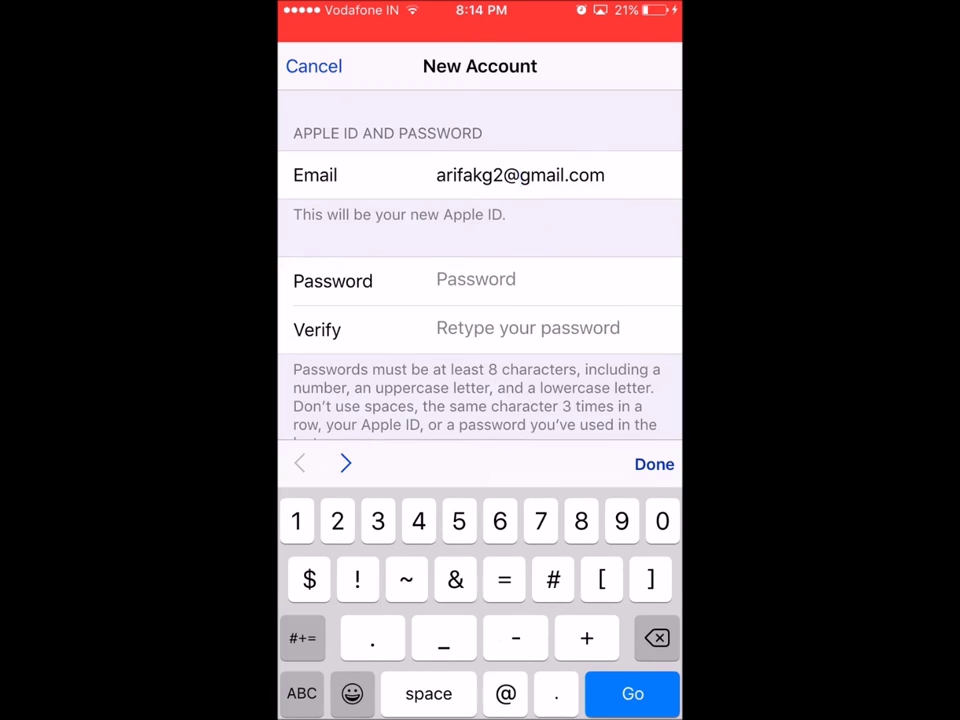
key("Tab")
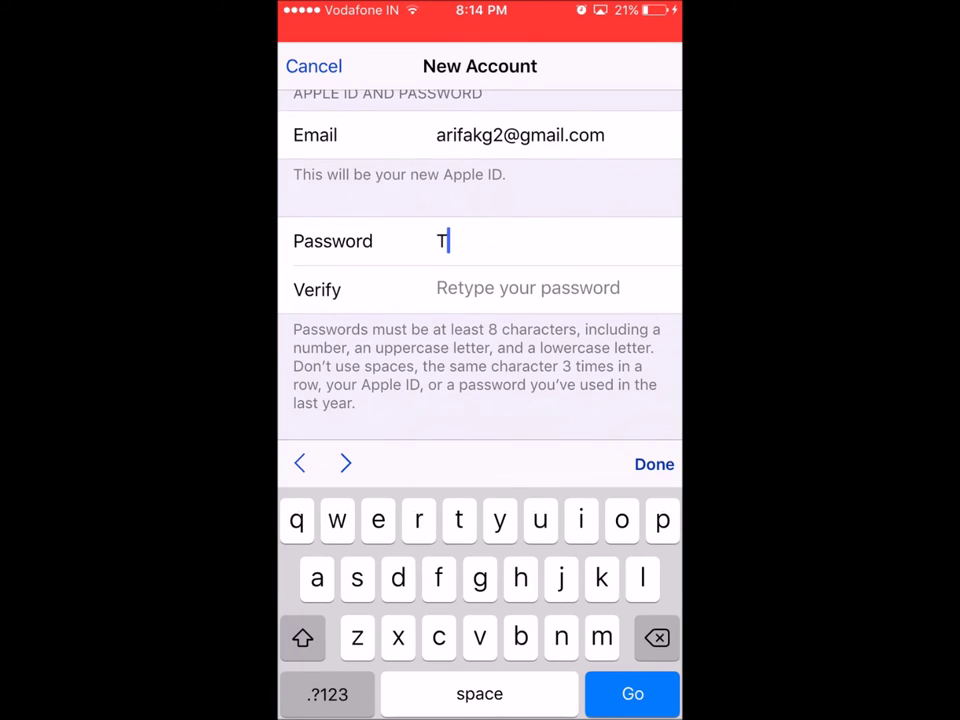
left_click(327, 693)
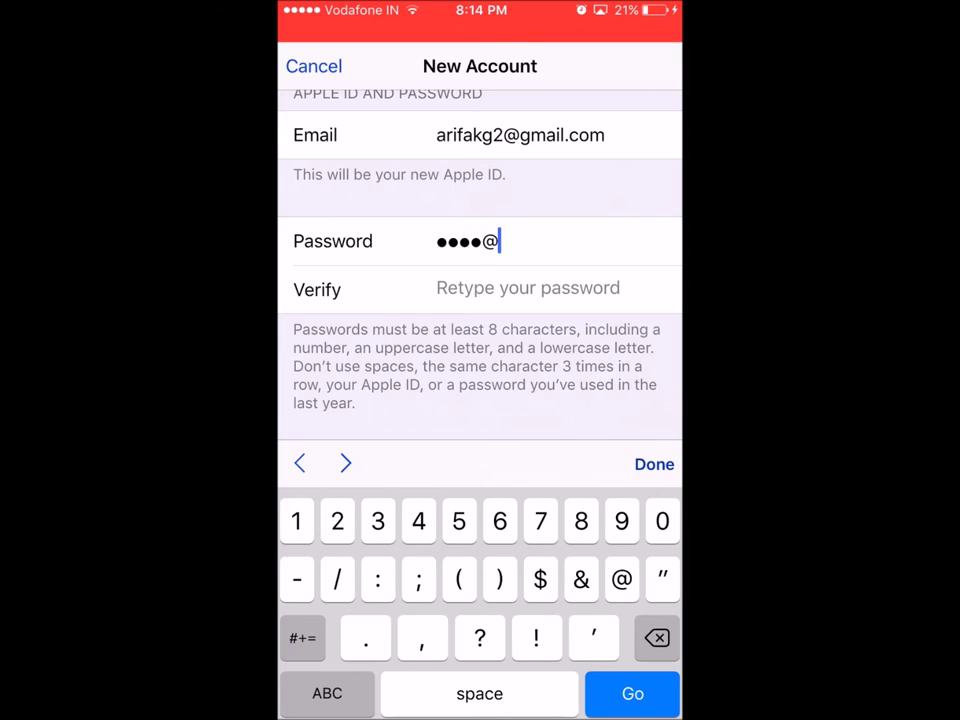
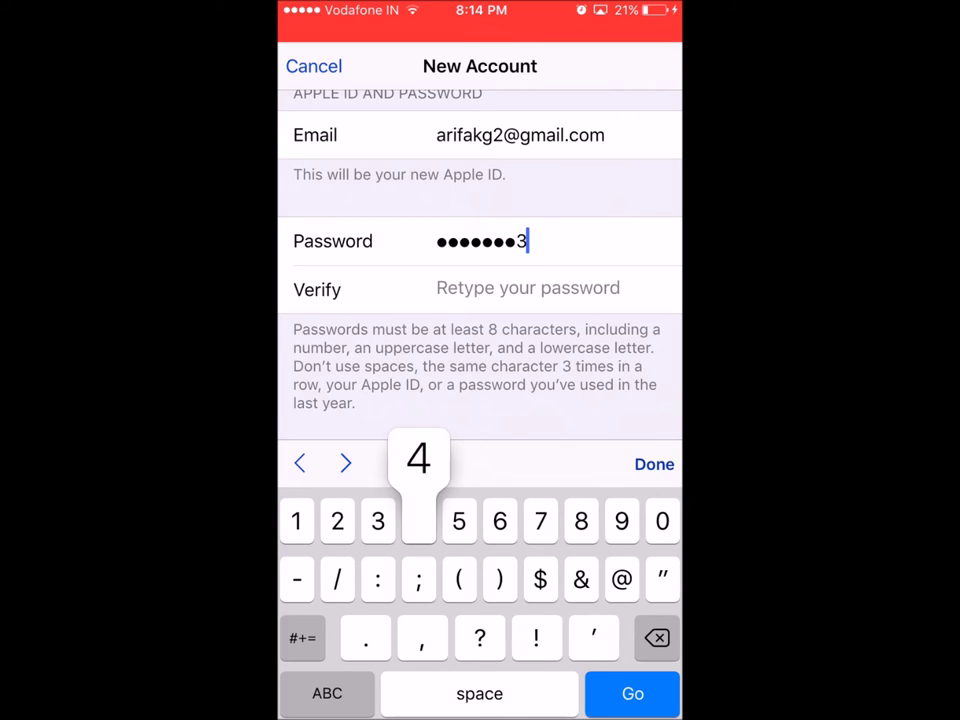
left_click(528, 289)
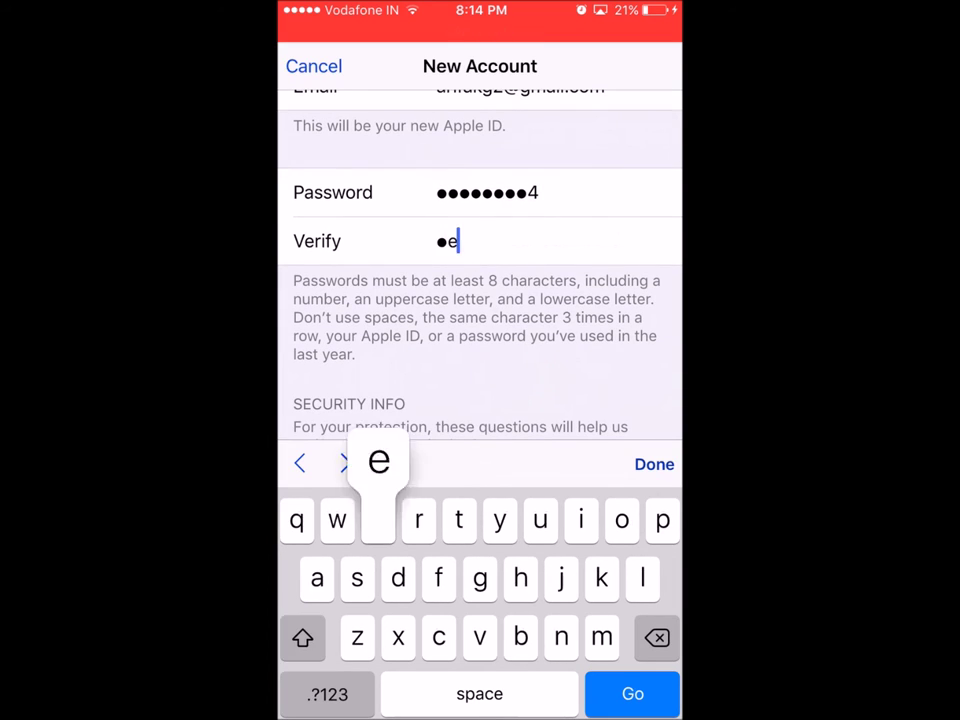
left_click(327, 693)
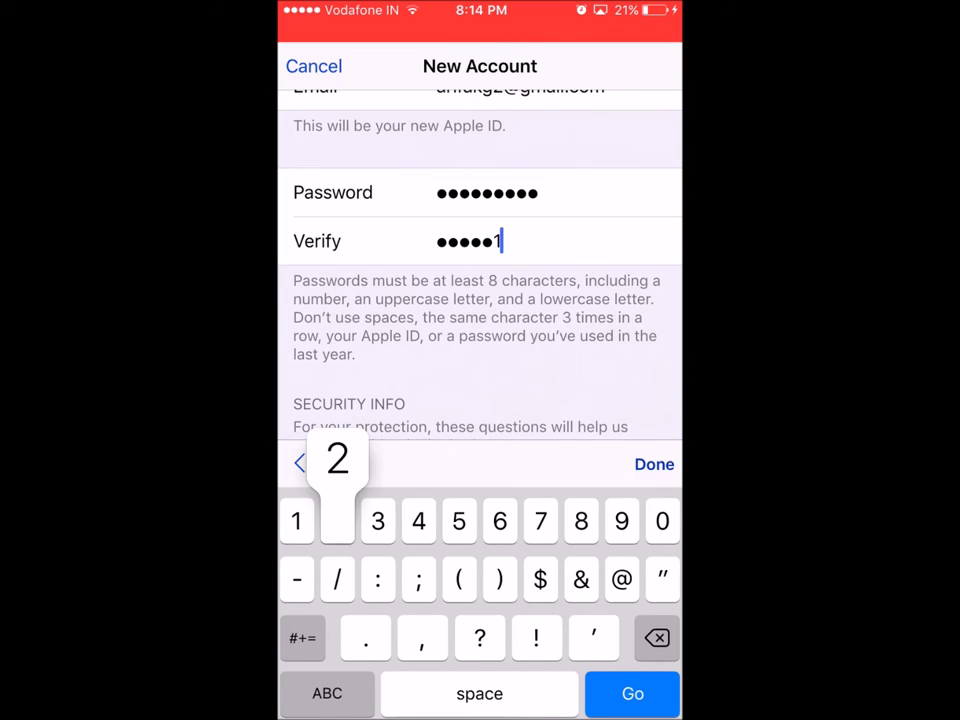
scroll(480, 300, "down", 3)
Step: Choose the pet, children's book and first boss questions, filling in an answer for each one
left_click(480, 323)
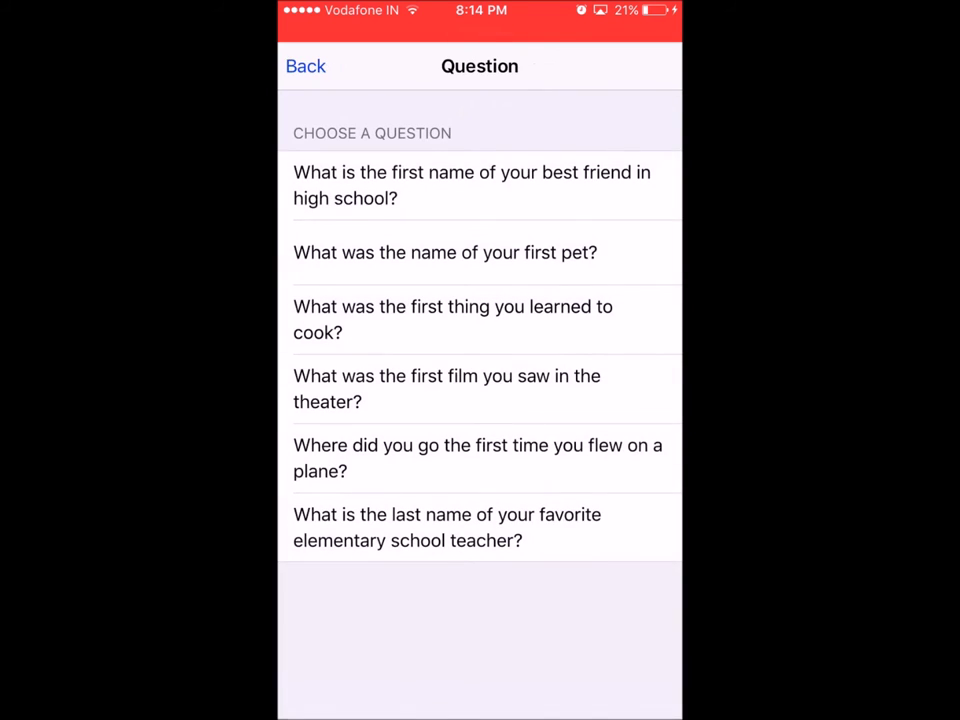
left_click(470, 251)
left_click(536, 112)
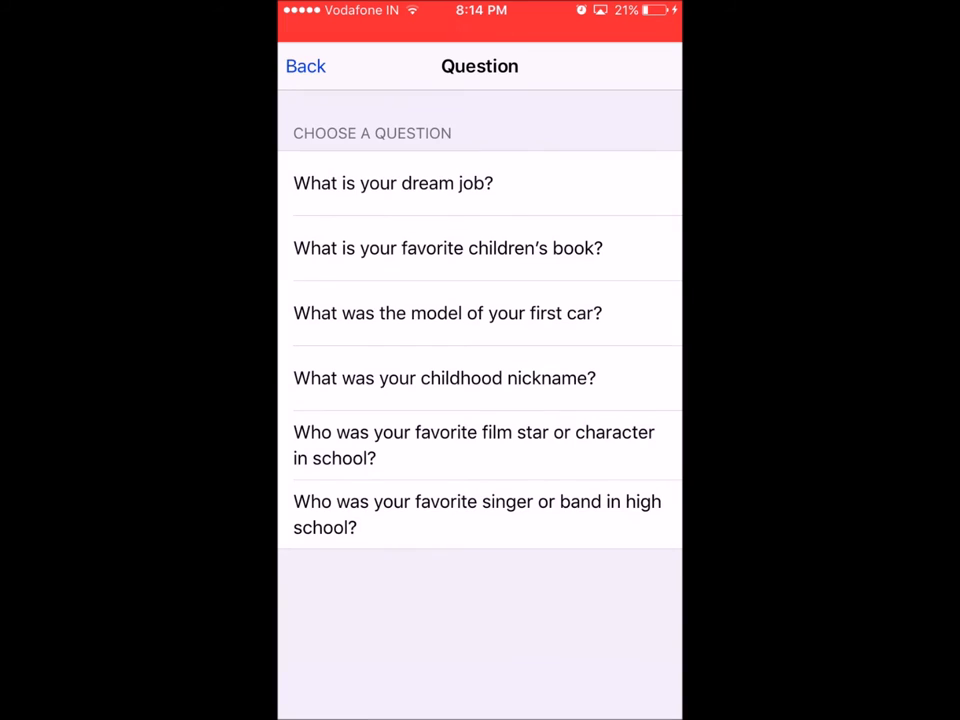
left_click(450, 246)
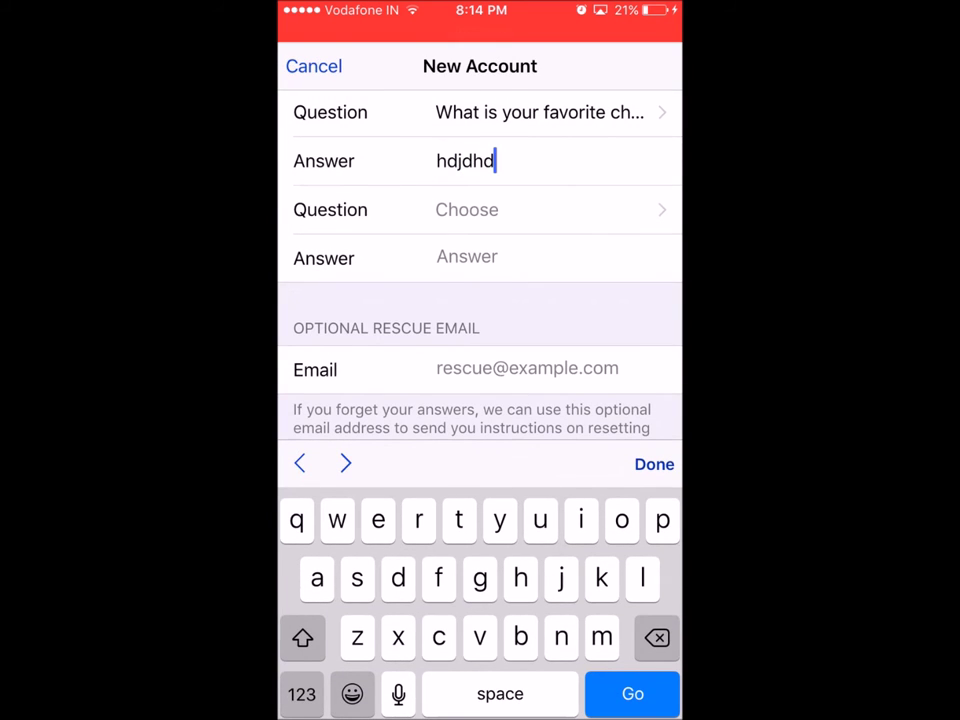
left_click(550, 209)
left_click(470, 248)
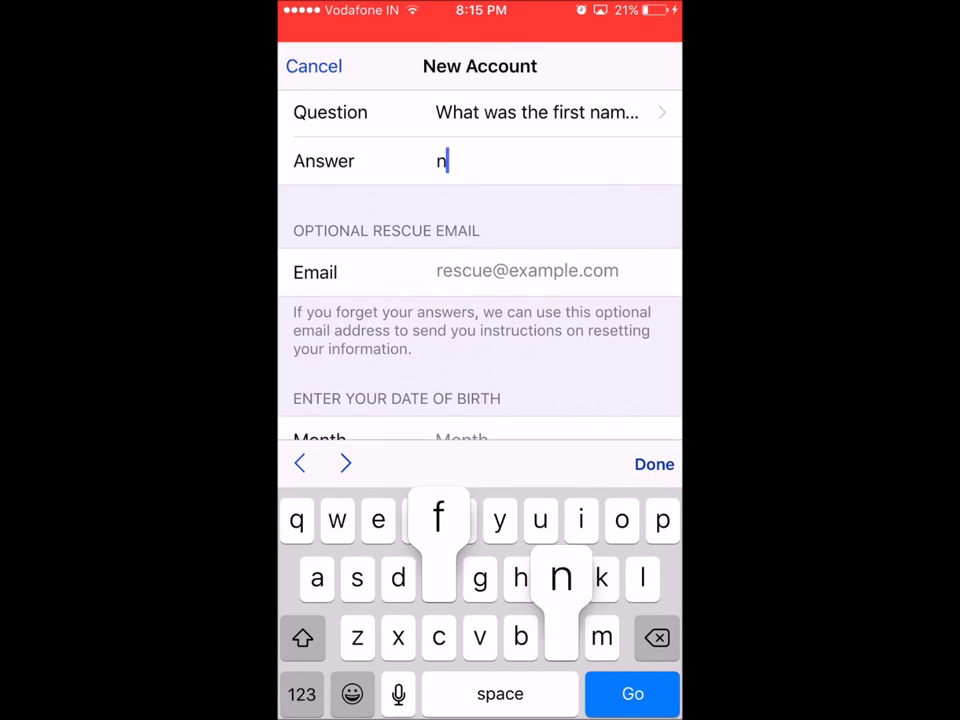
scroll(480, 250, "up", 2)
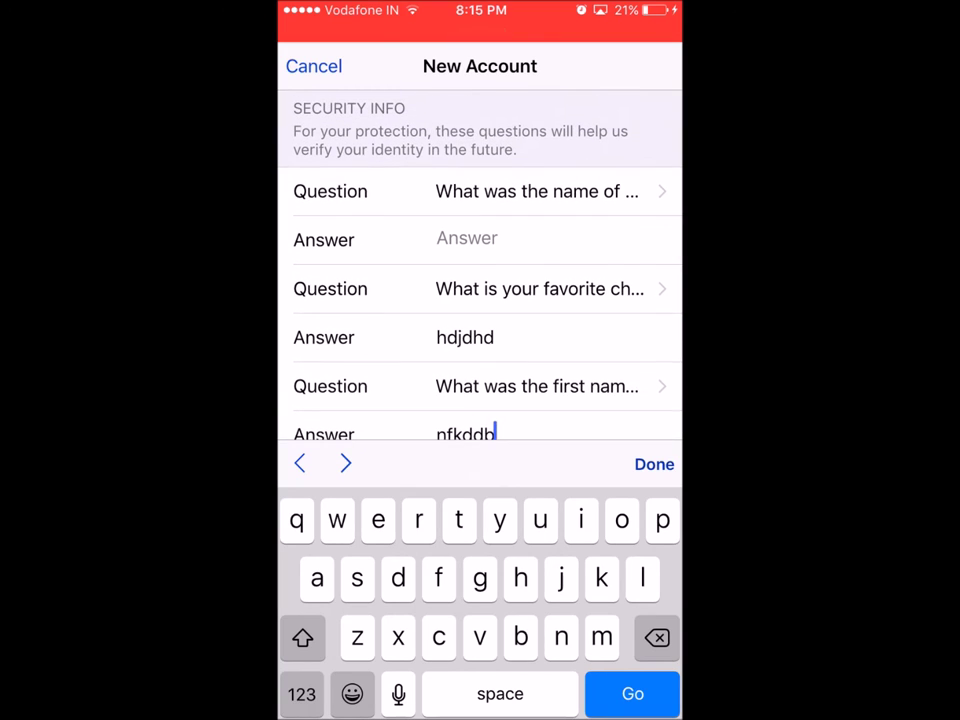
left_click(460, 240)
scroll(480, 300, "down", 3)
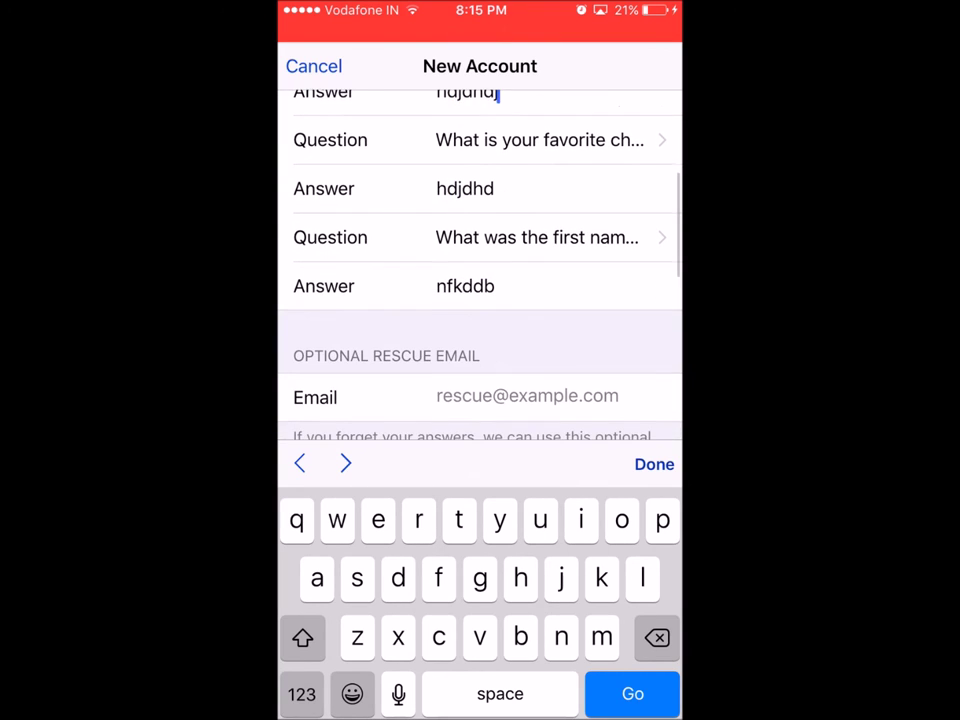
scroll(480, 300, "down", 2)
left_click(527, 297)
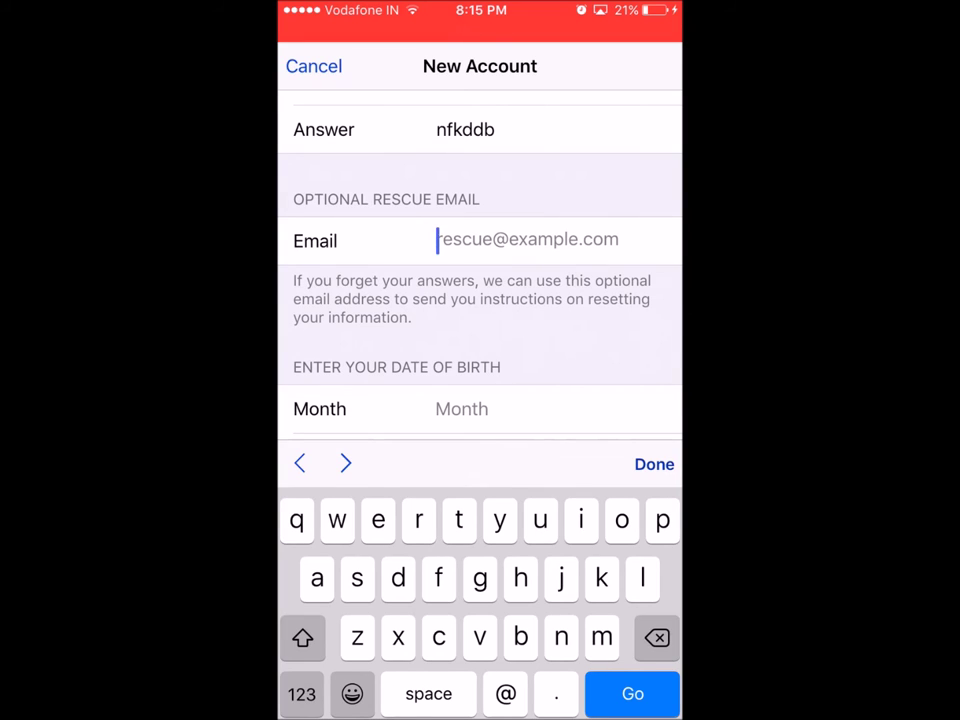
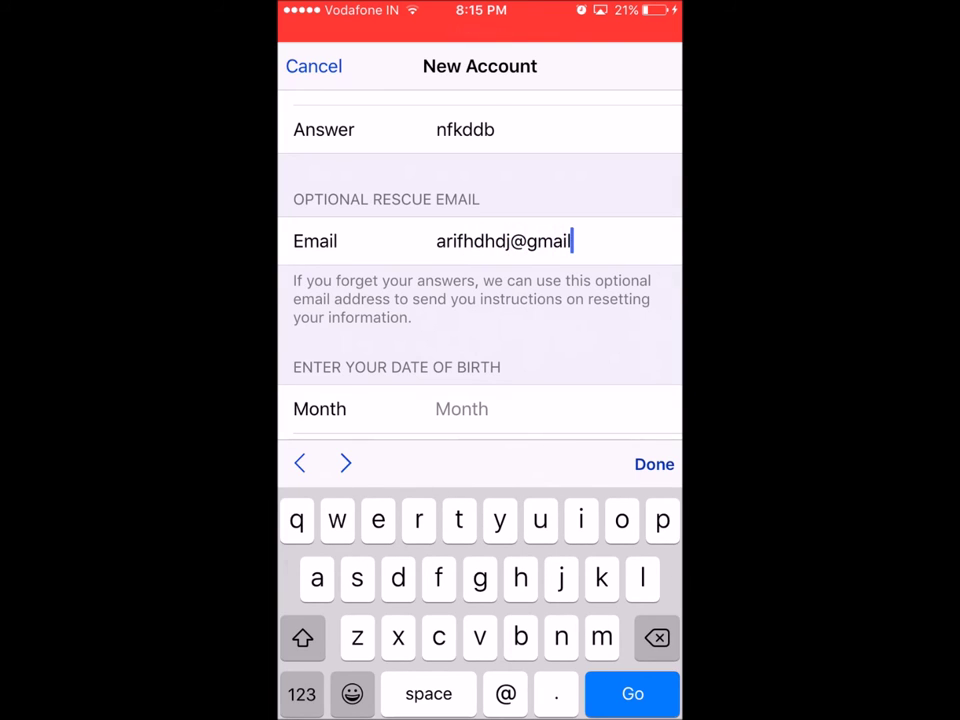
scroll(480, 300, "down", 2)
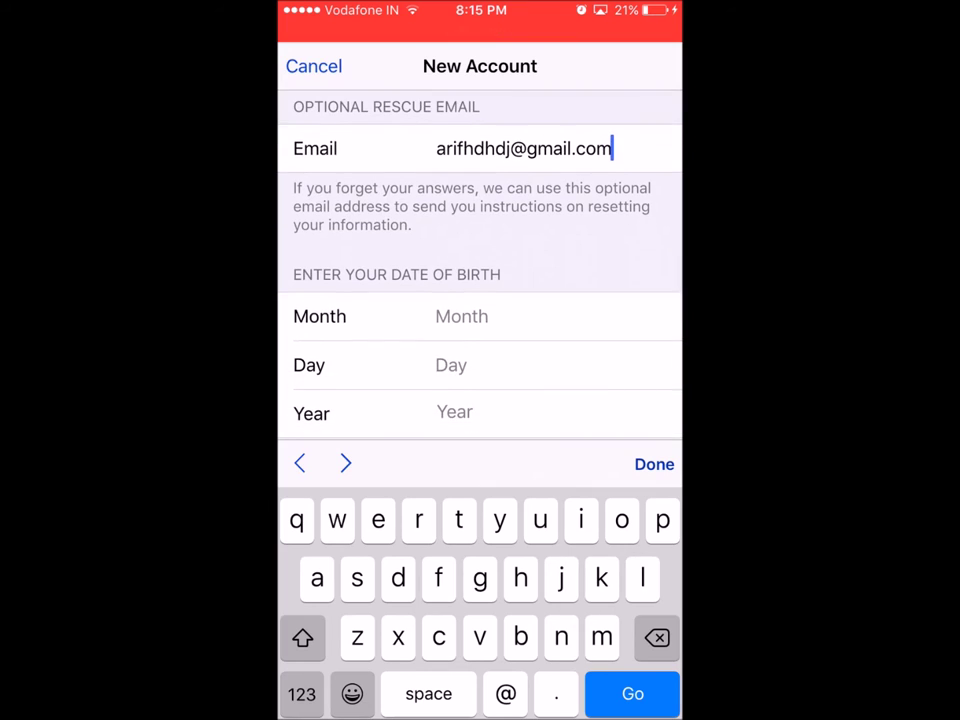
left_click(460, 315)
scroll(484, 620, "down", 1)
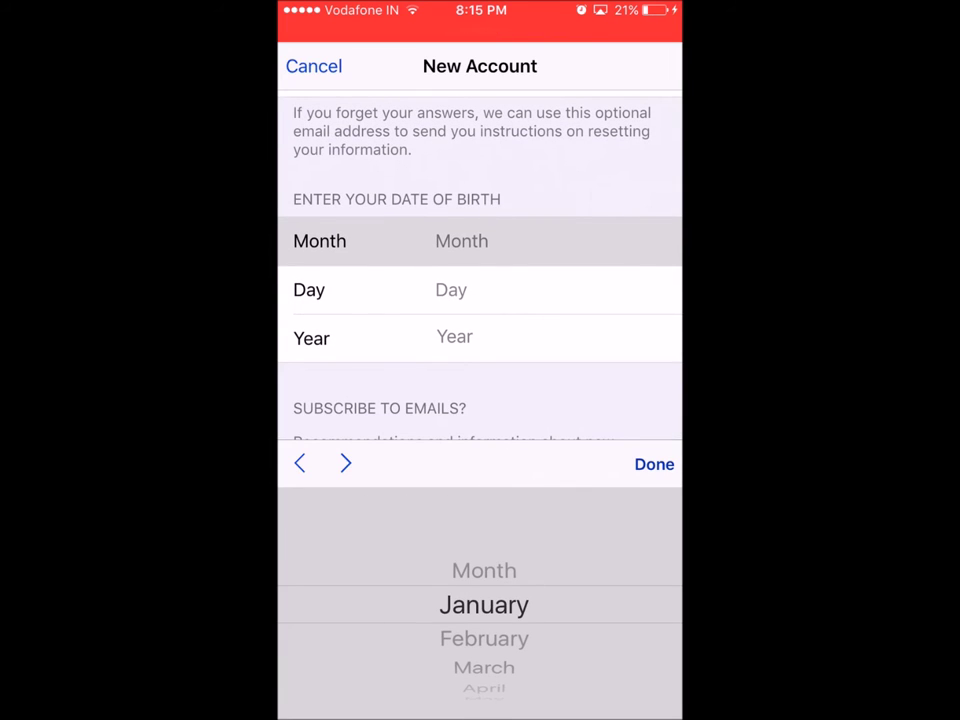
left_click(451, 290)
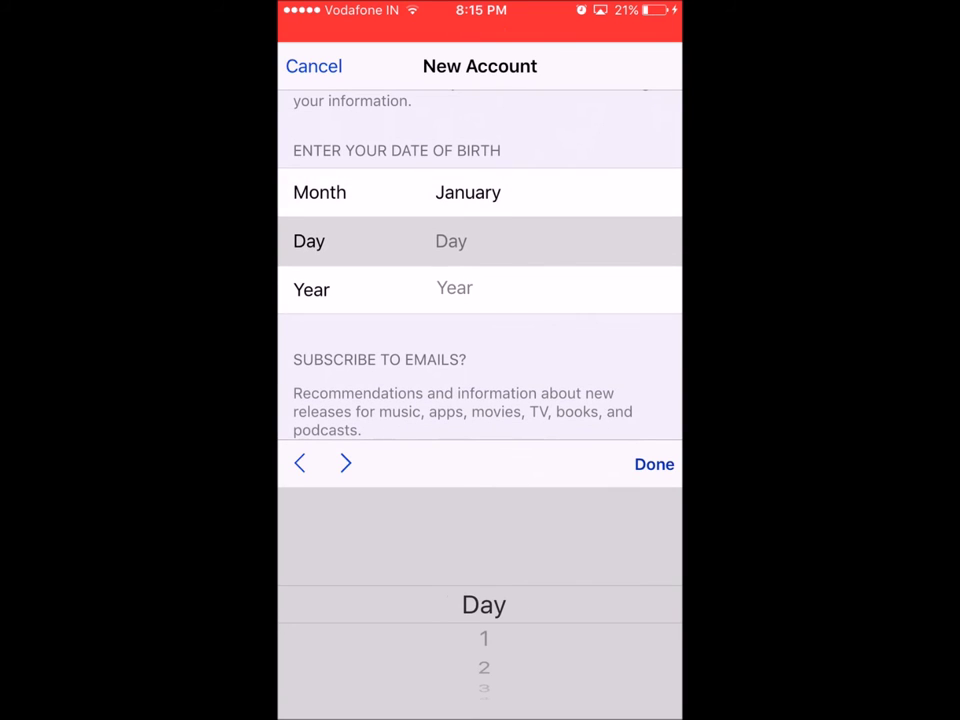
scroll(484, 620, "down", 5)
left_click(454, 289)
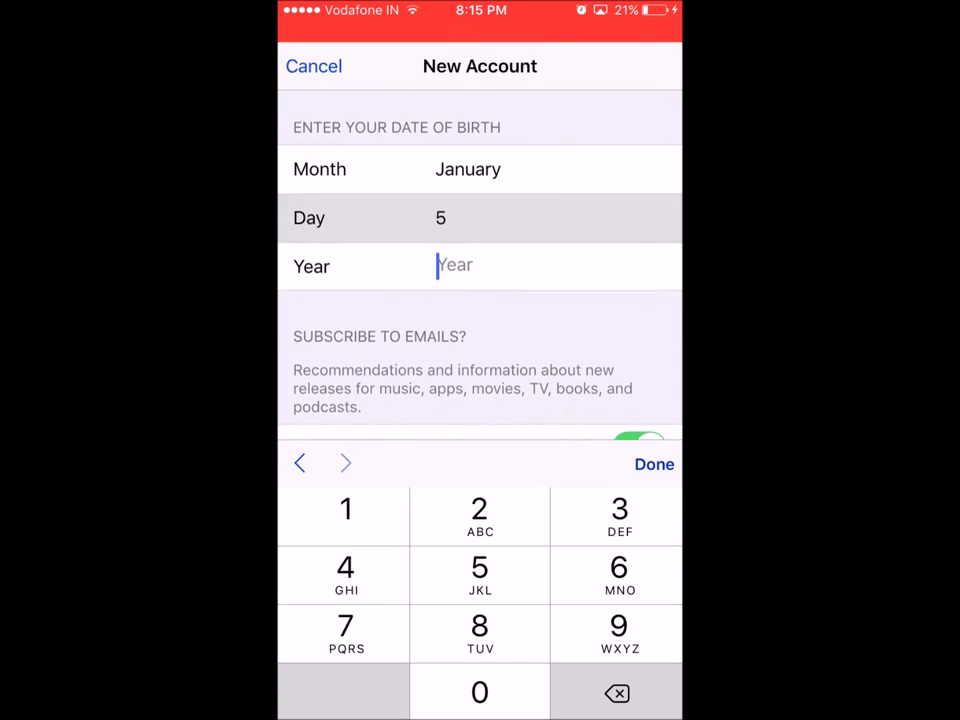
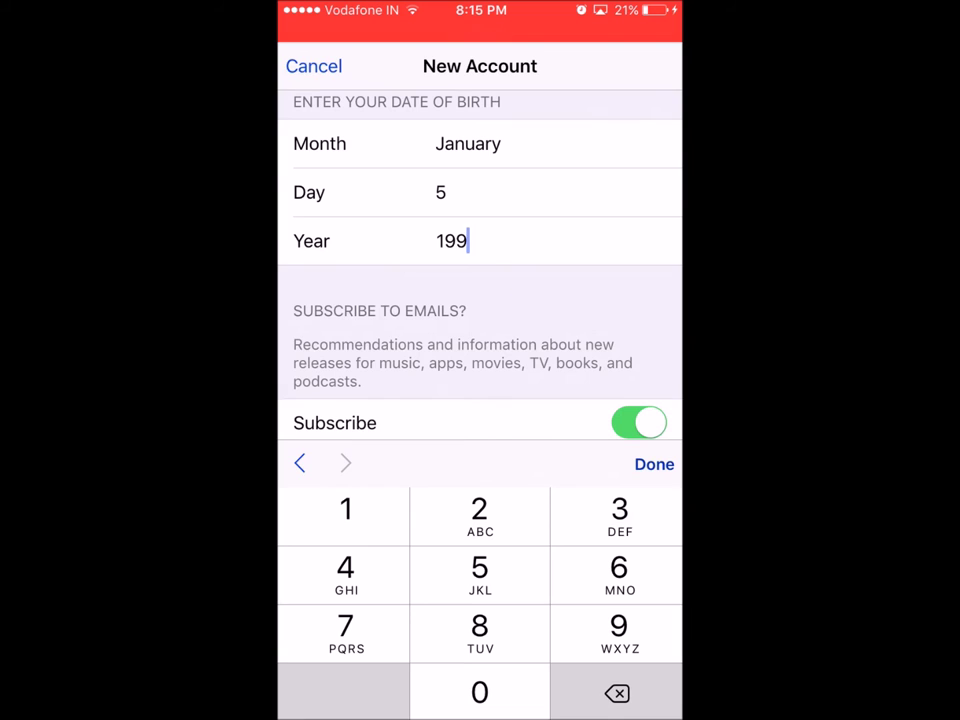
scroll(480, 270, "down", 2)
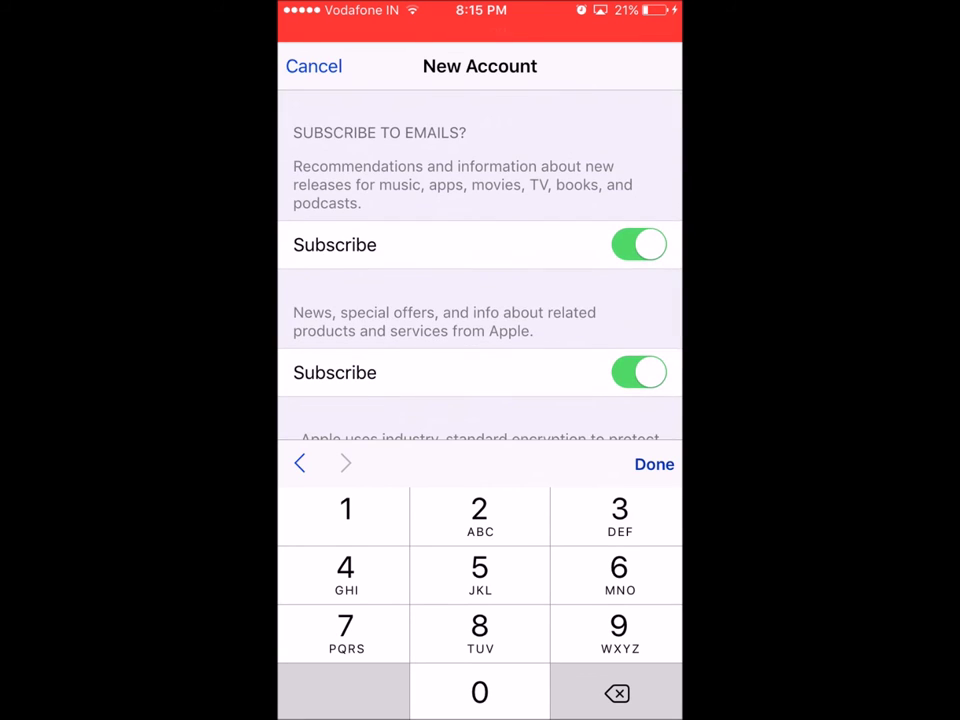
scroll(480, 270, "down", 3)
left_click(654, 464)
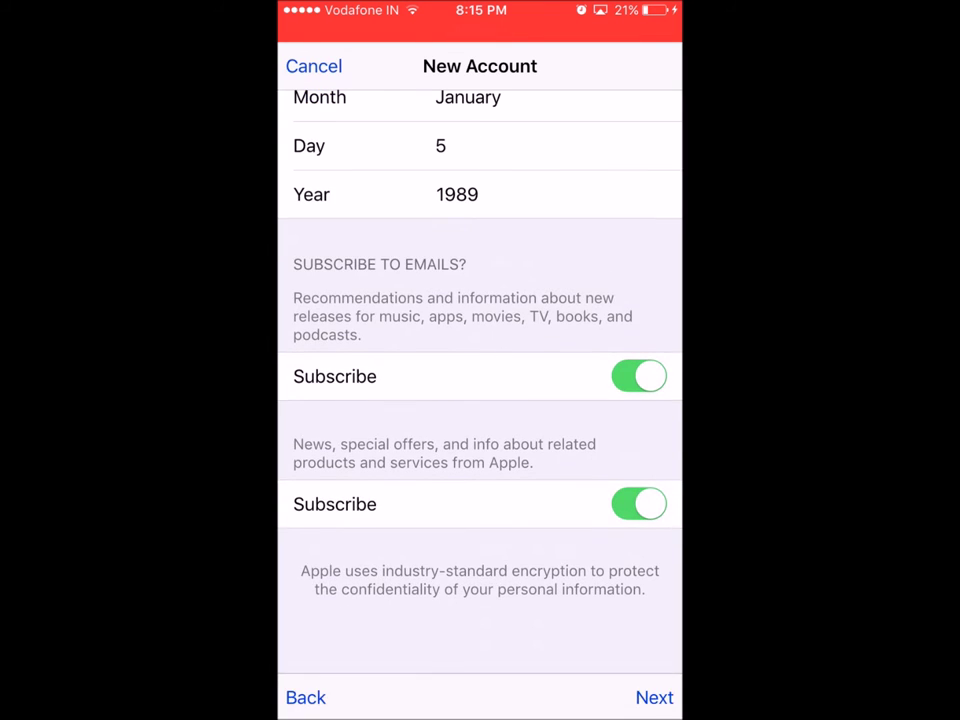
left_click(654, 697)
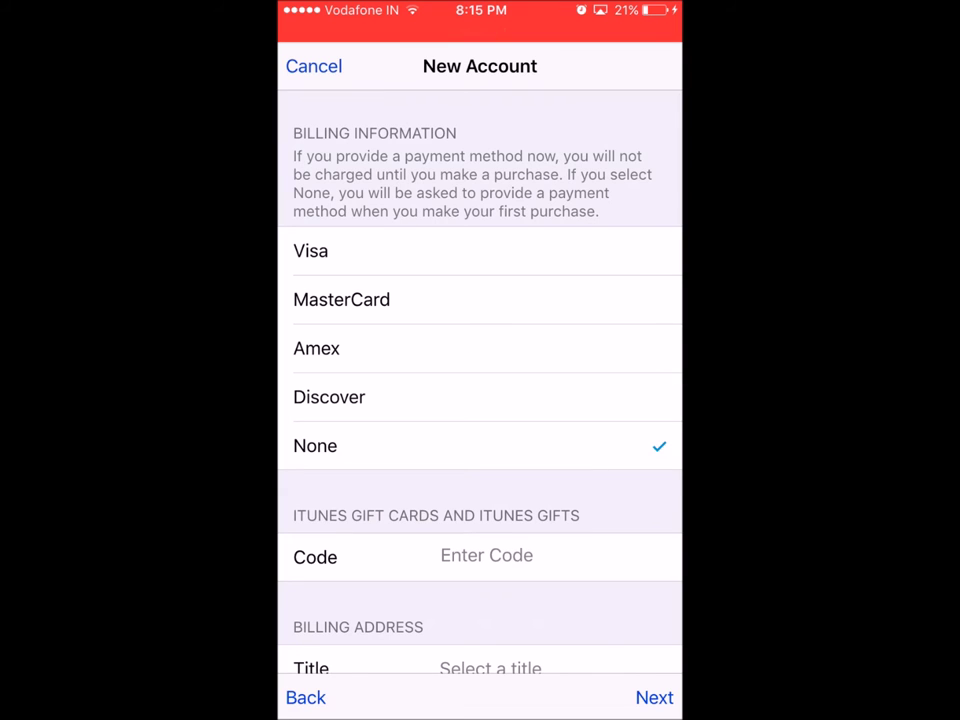
scroll(480, 380, "down", 3)
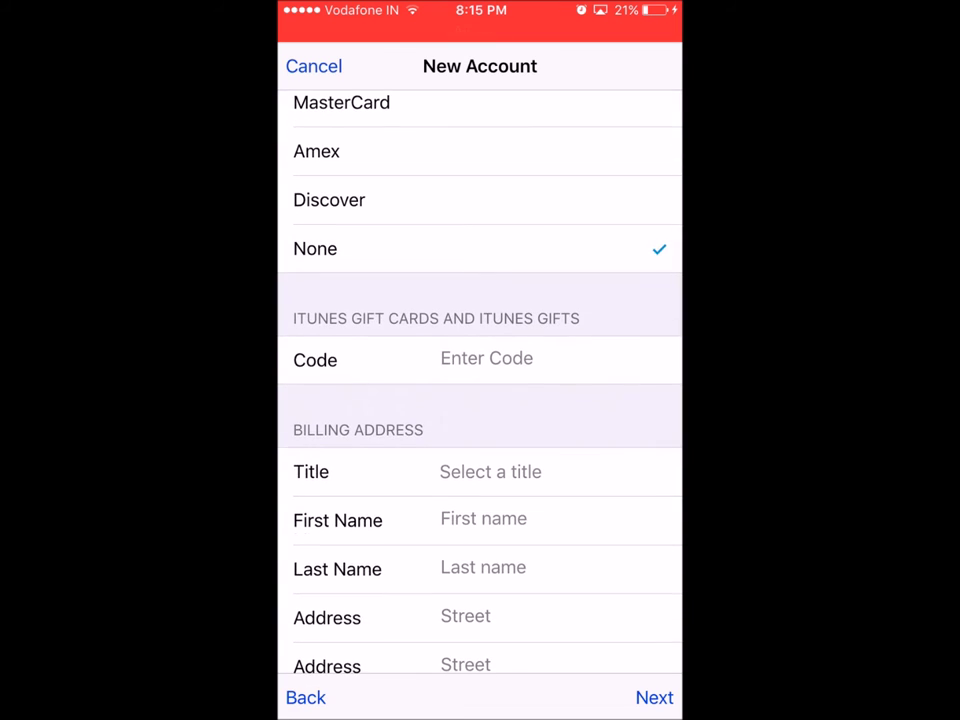
left_click(480, 471)
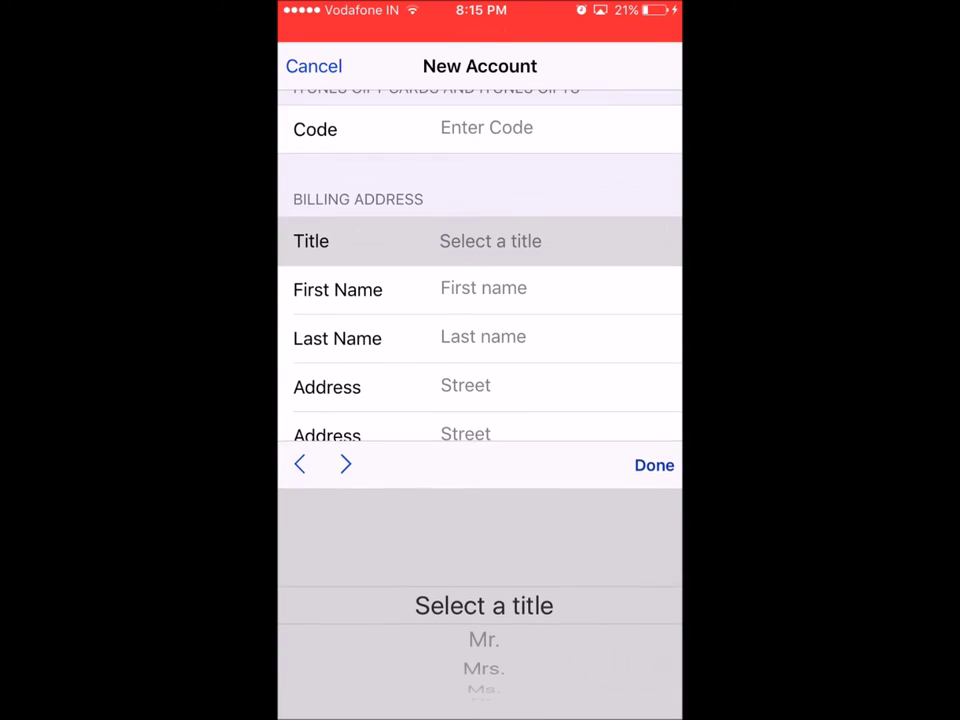
left_click_drag(484, 640, 484, 605)
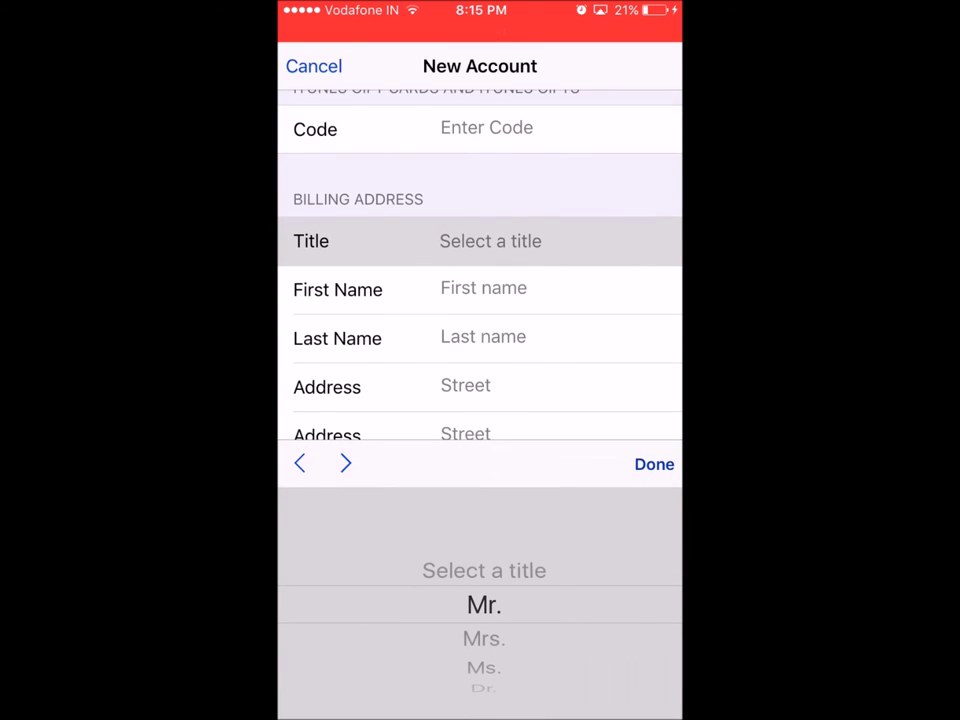
left_click(346, 463)
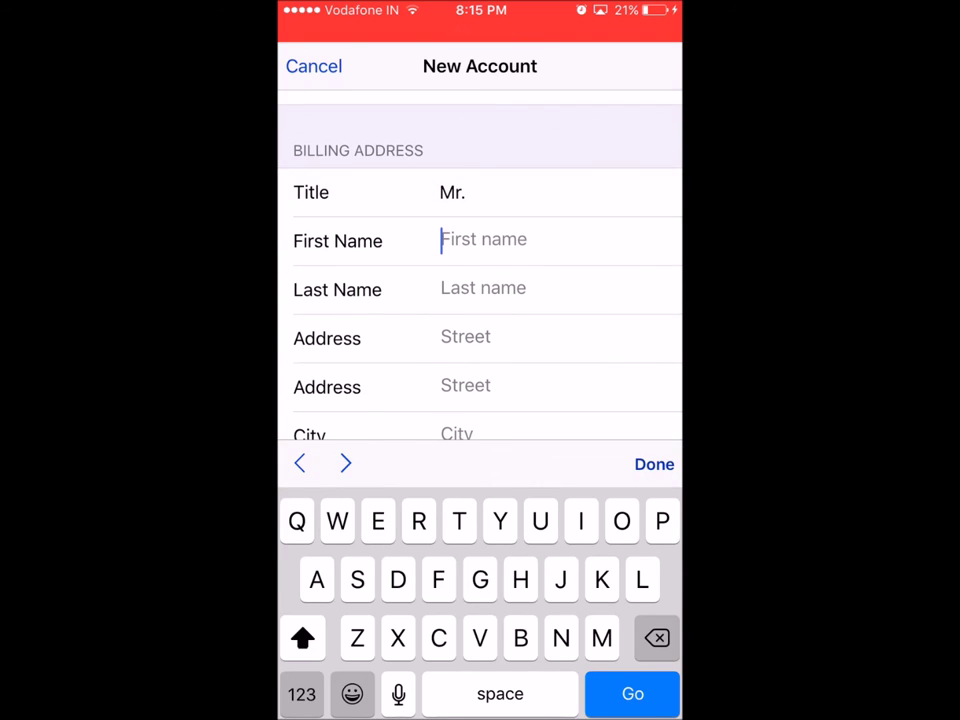
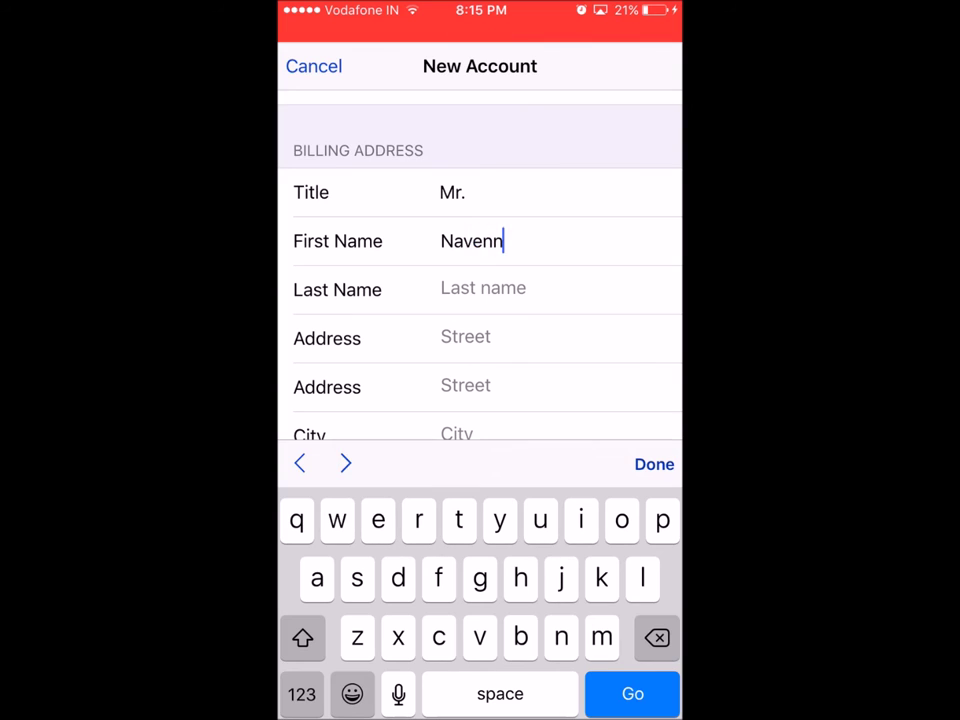
key("Tab")
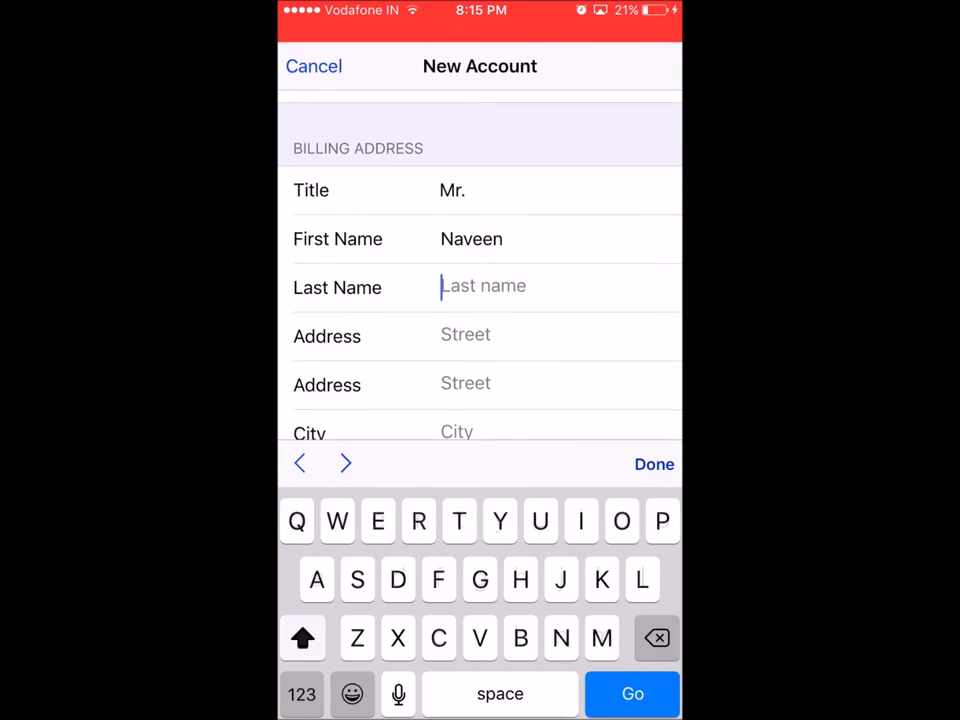
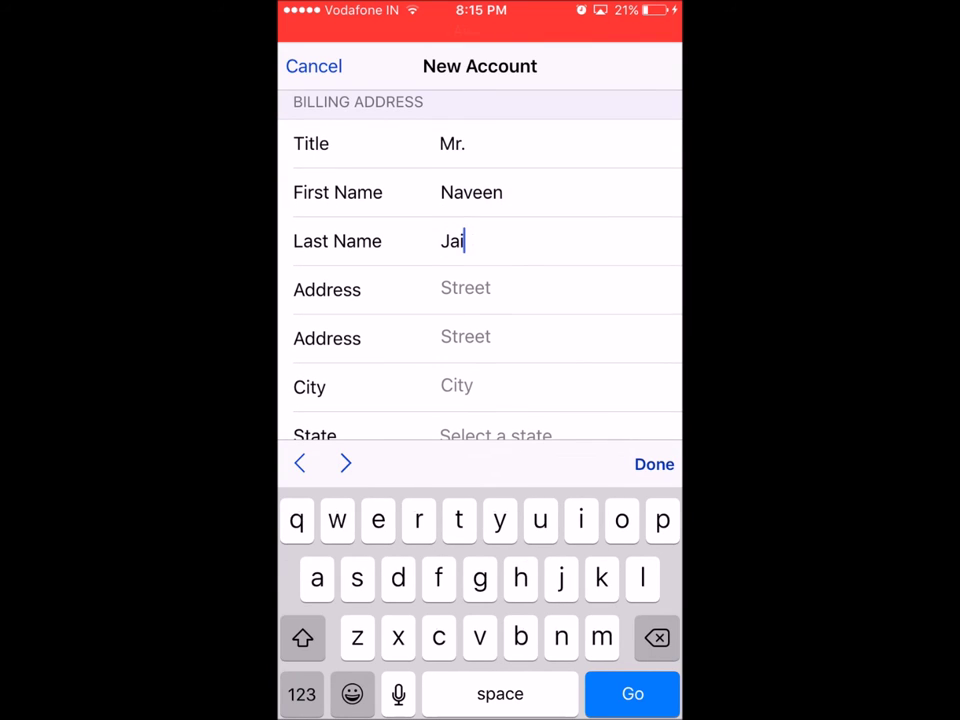
Step: Enter address lines 'Test street' and 'Test' with city Accord
key("Tab")
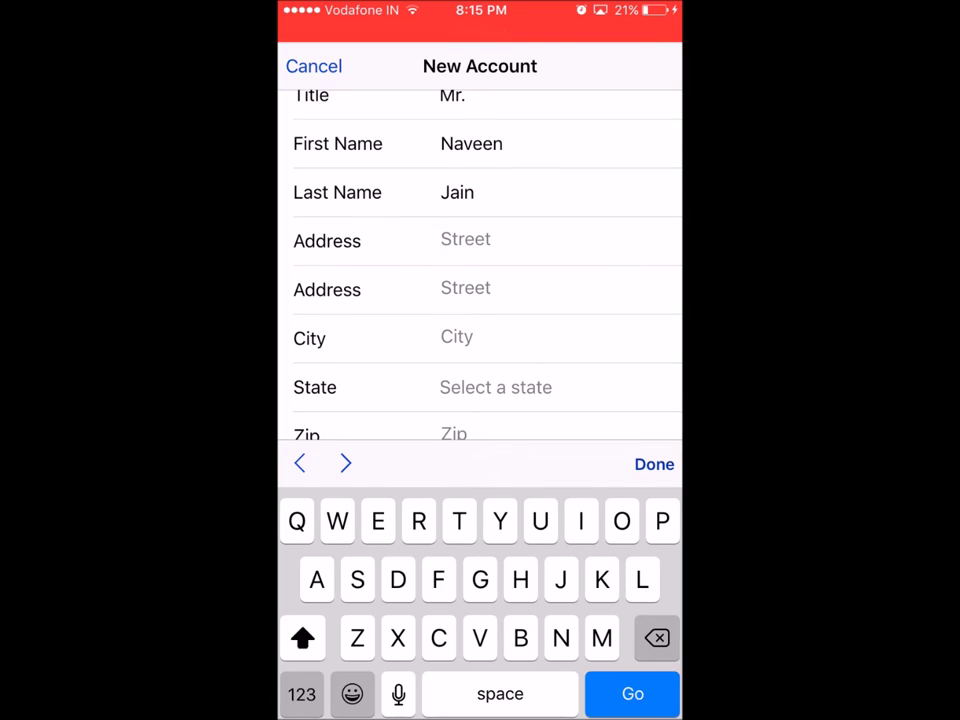
type("Test ")
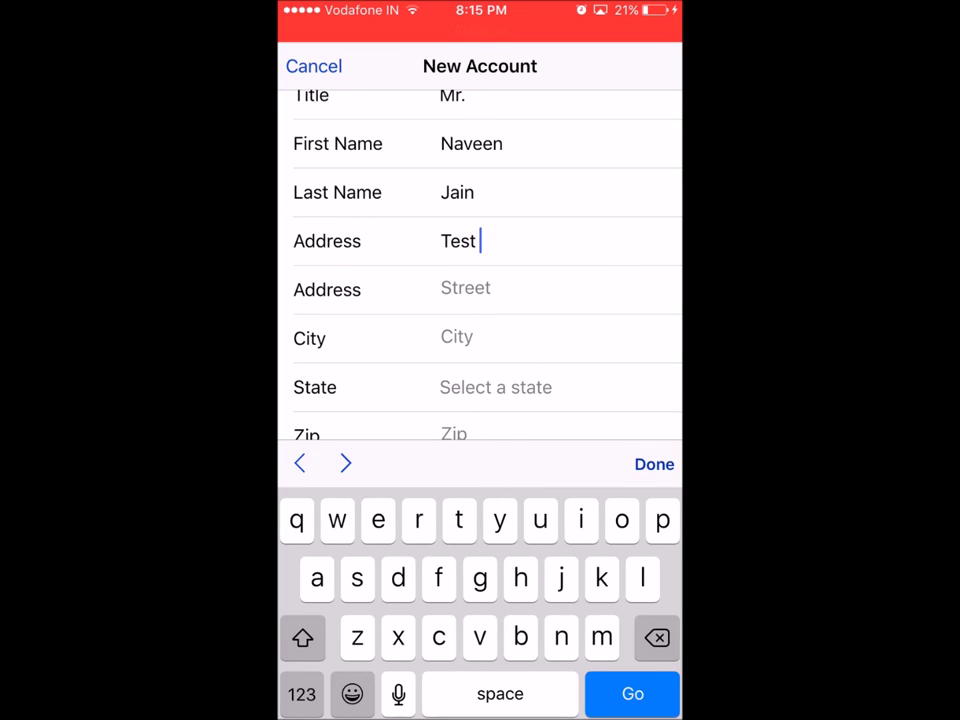
type("stree")
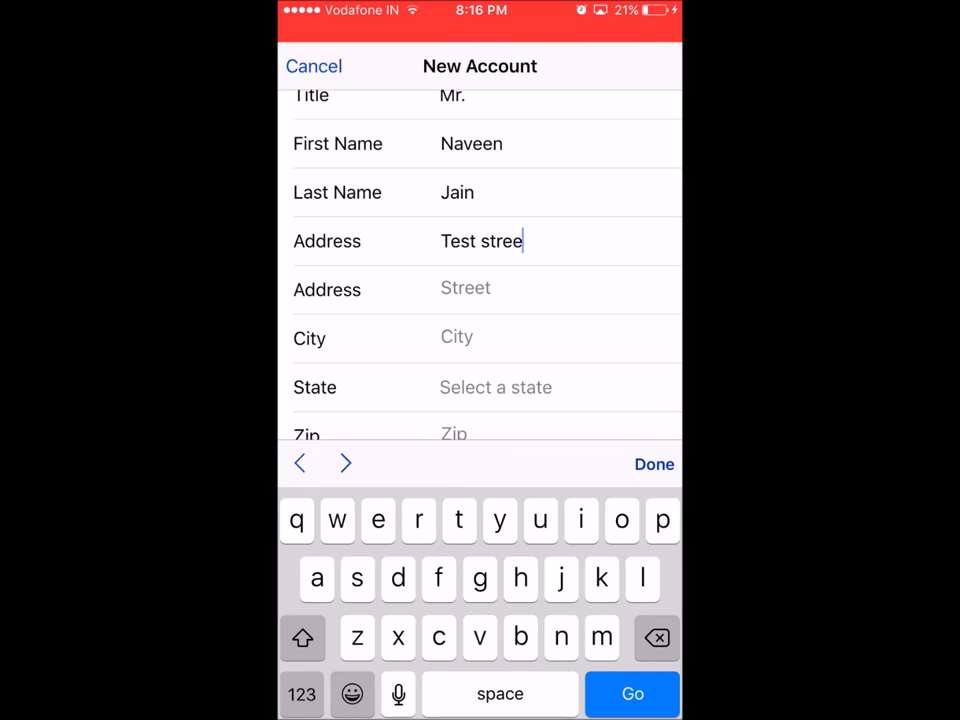
type("t")
key("Tab")
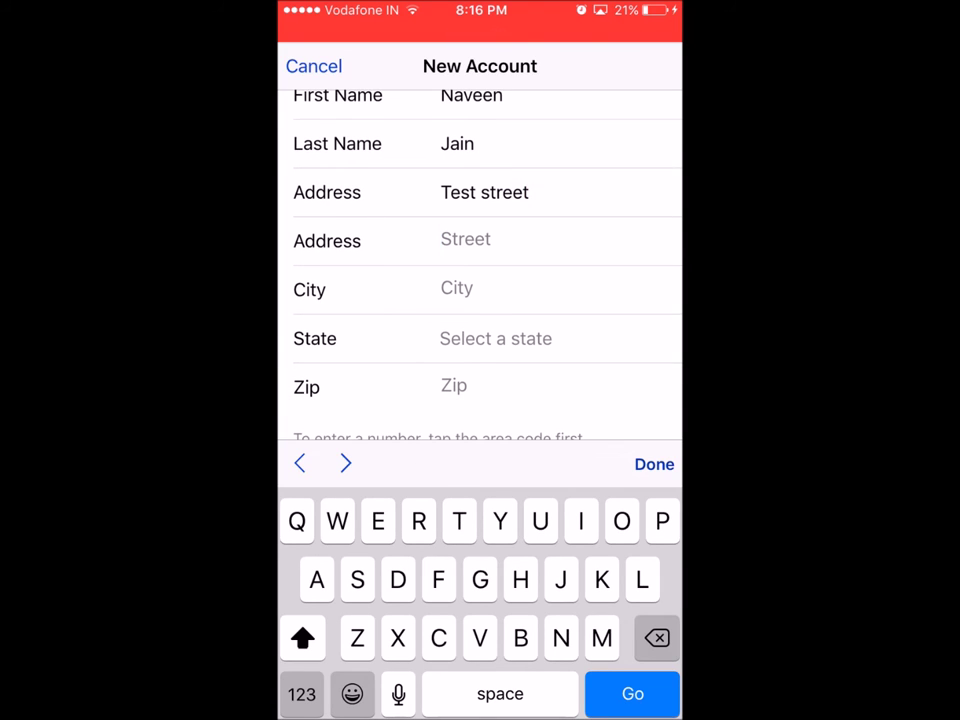
type("Te")
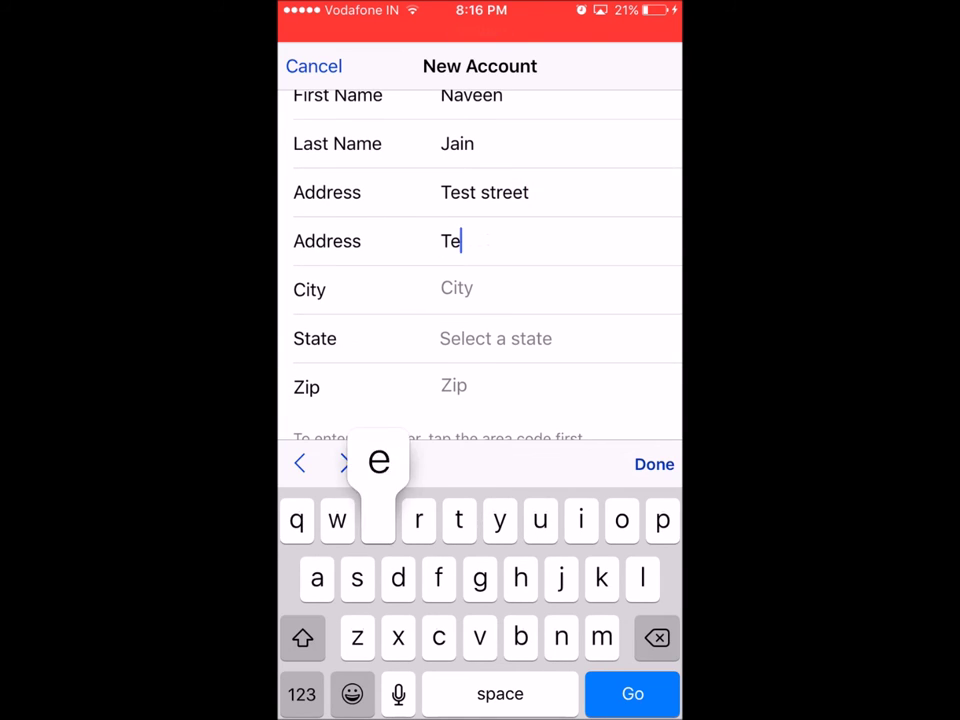
type("st")
key("Tab")
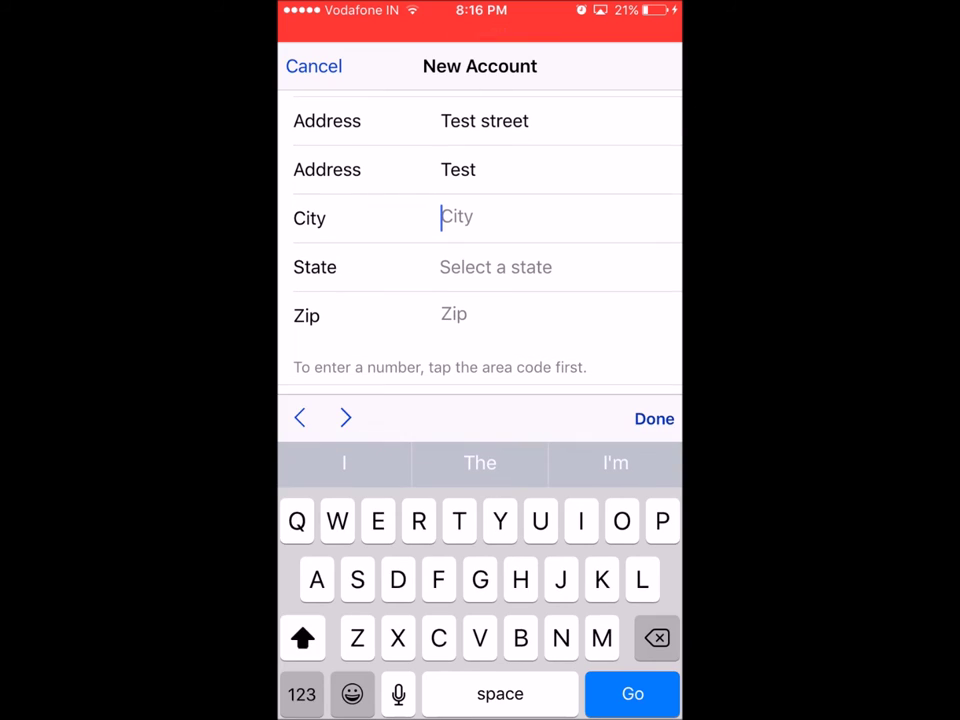
type("Accord")
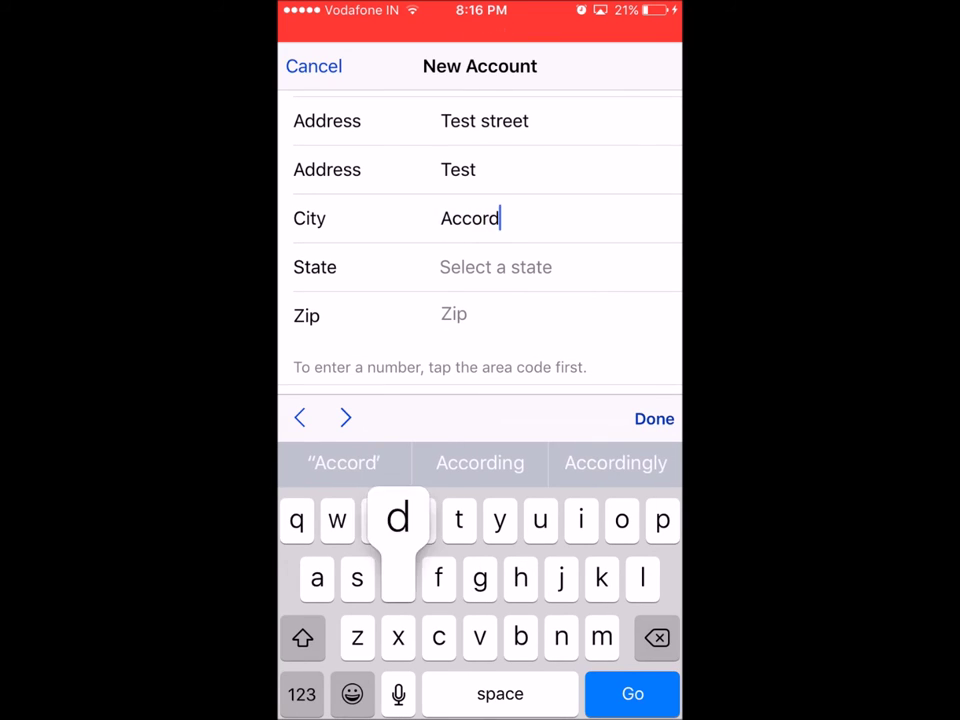
key("Tab")
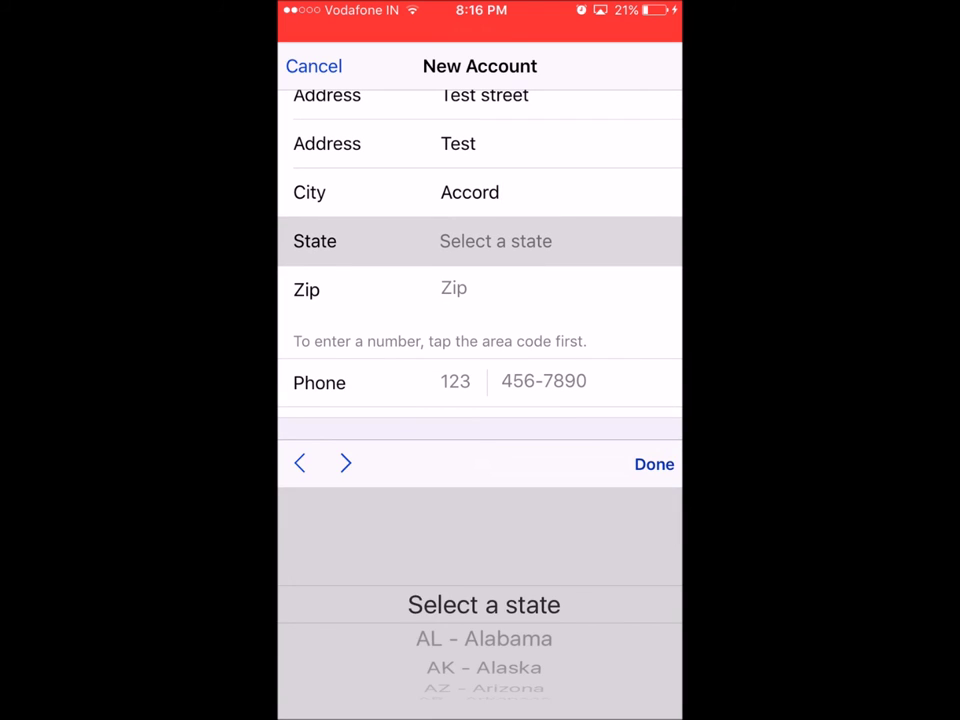
scroll(480, 600, "down", 10)
scroll(480, 600, "down", 8)
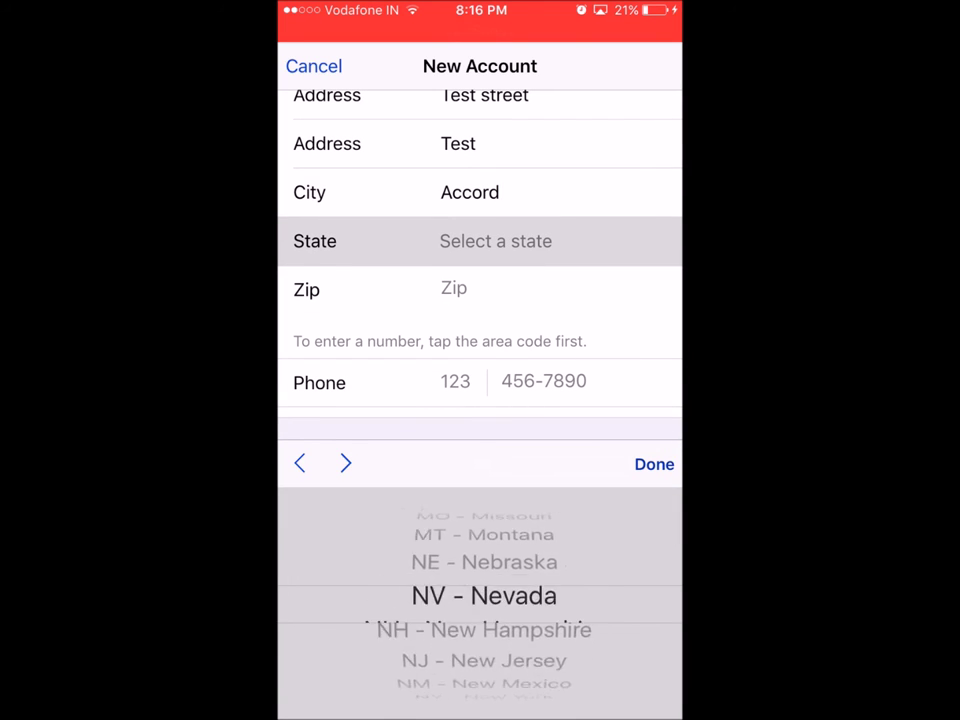
scroll(480, 600, "down", 2)
scroll(480, 600, "down", 2)
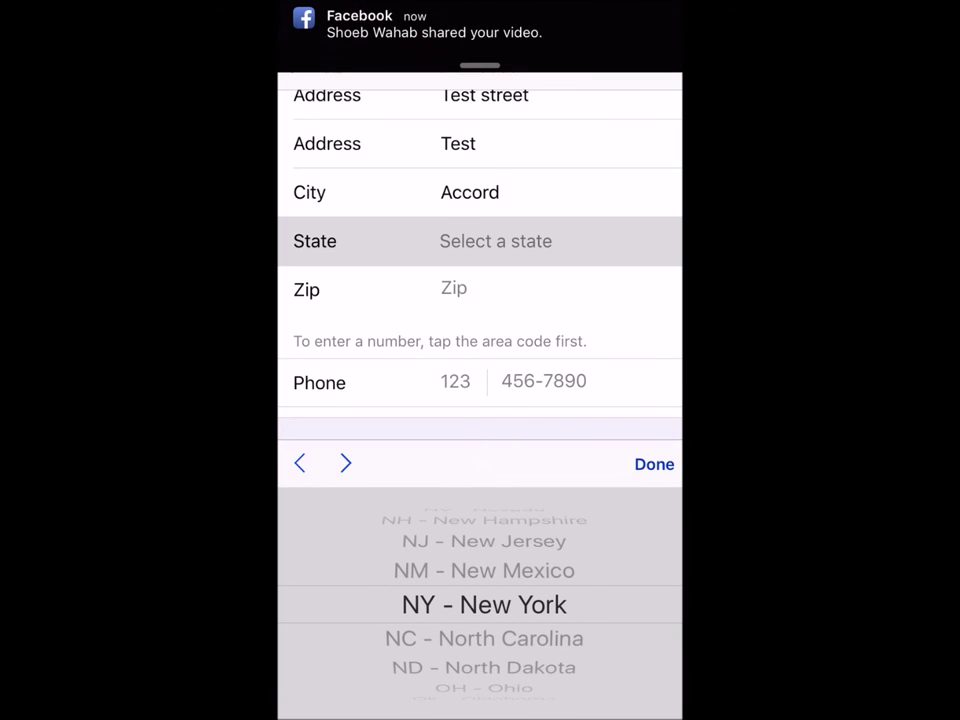
left_click(654, 464)
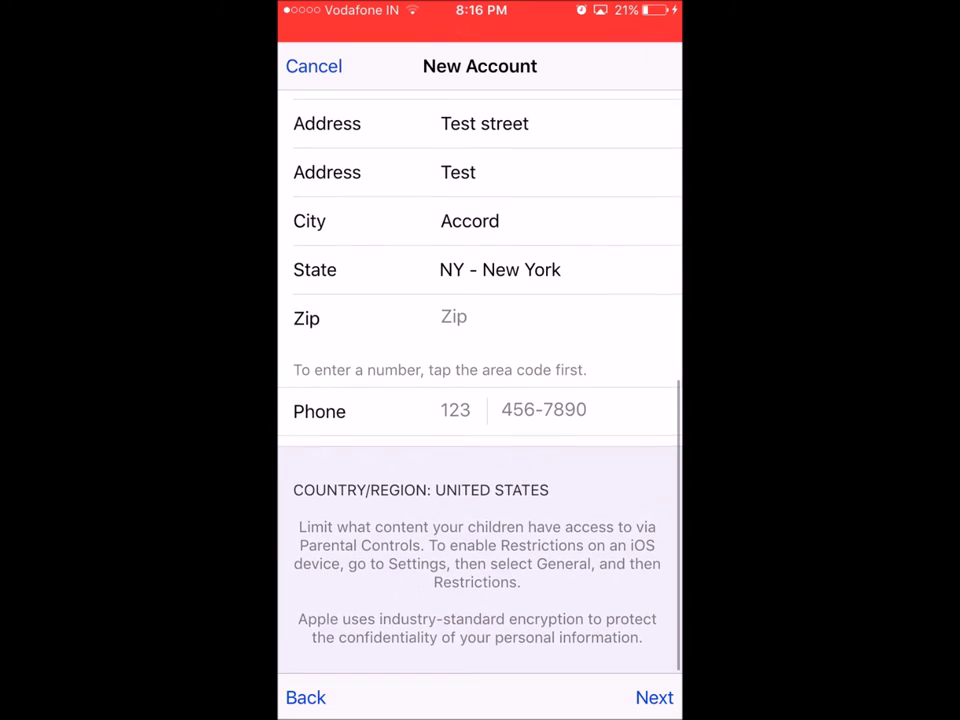
left_click(453, 318)
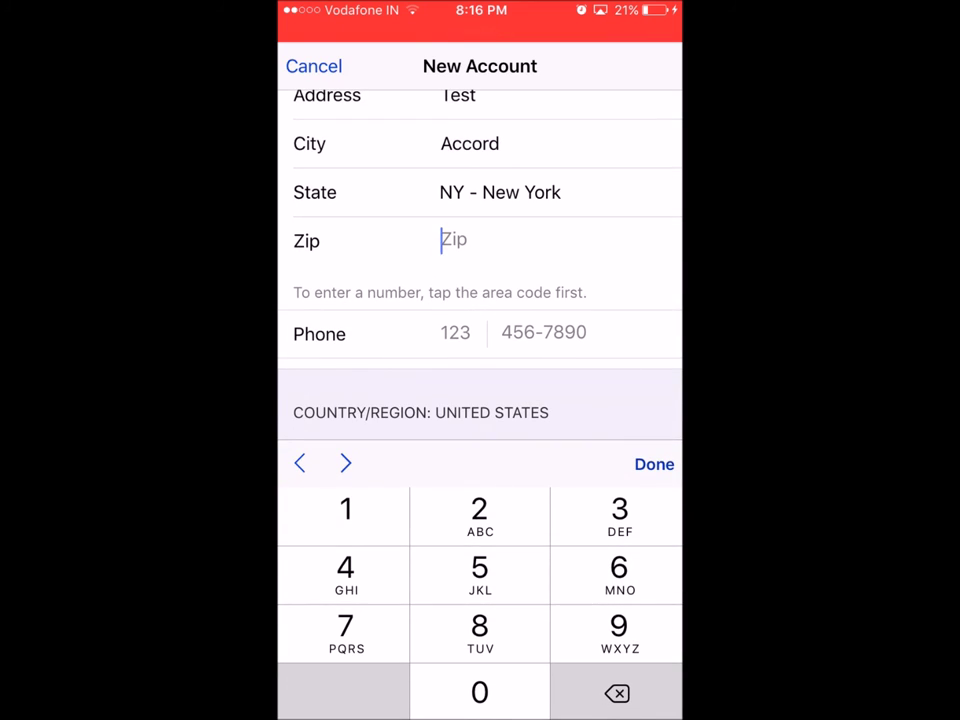
type("12")
type("404")
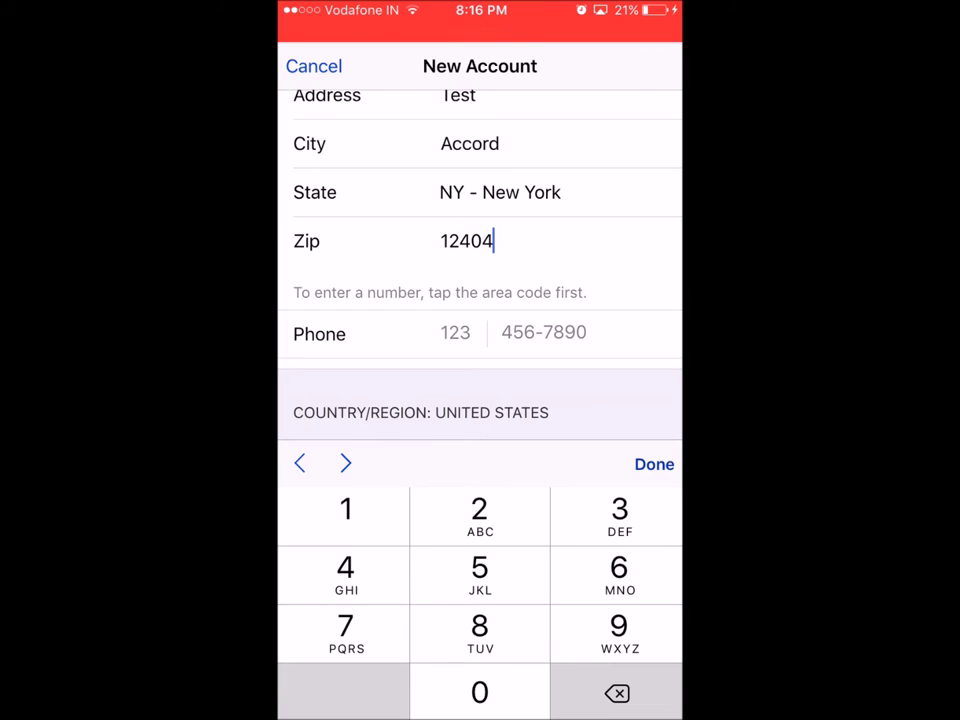
key("Tab")
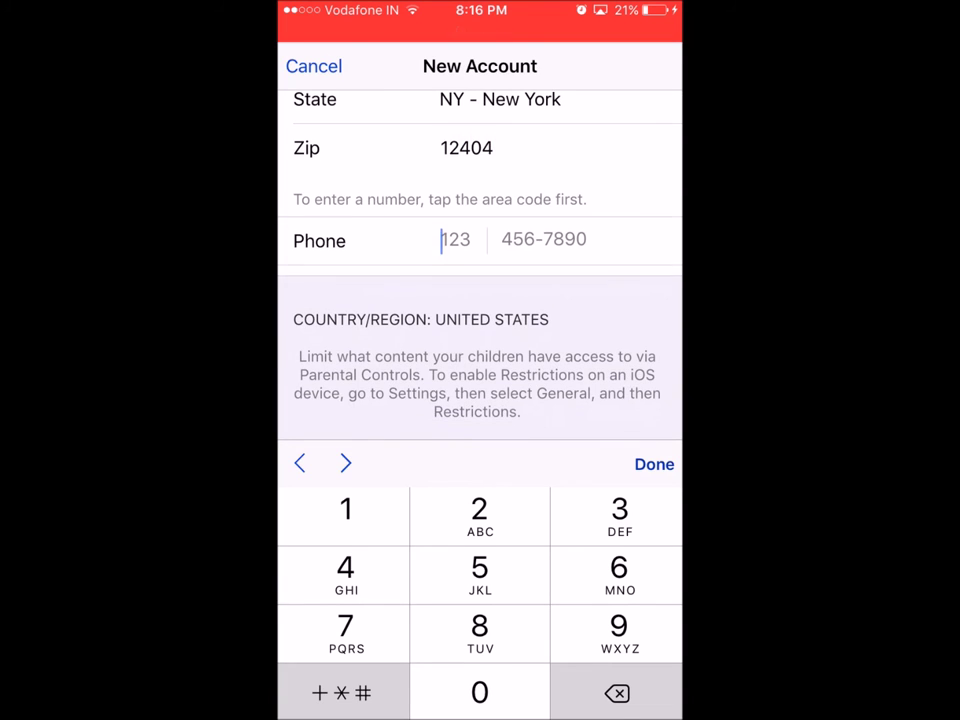
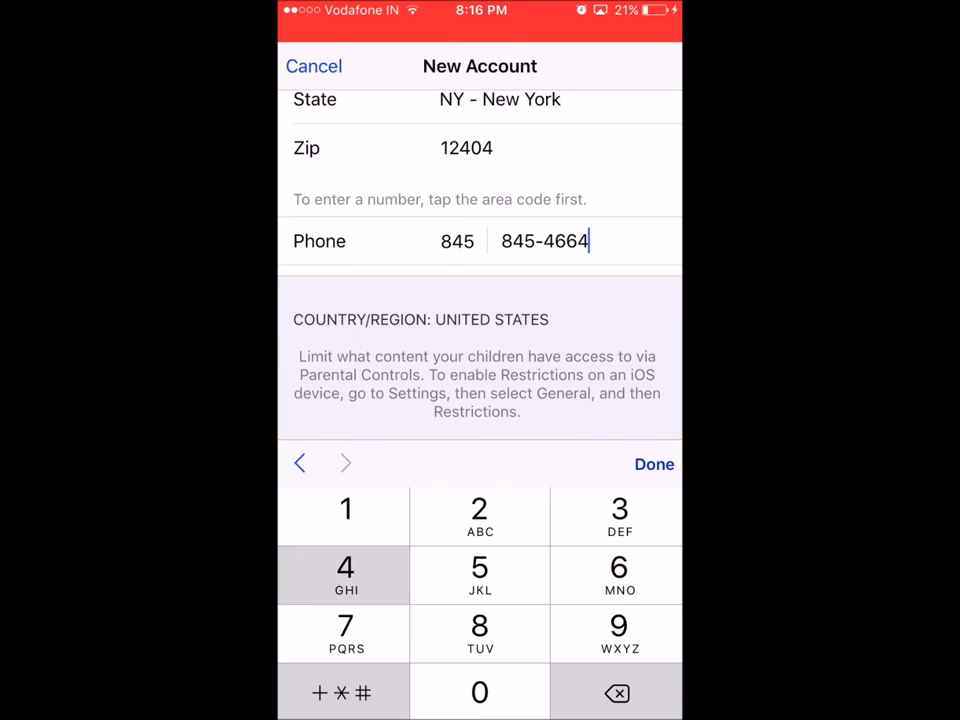
key("Return")
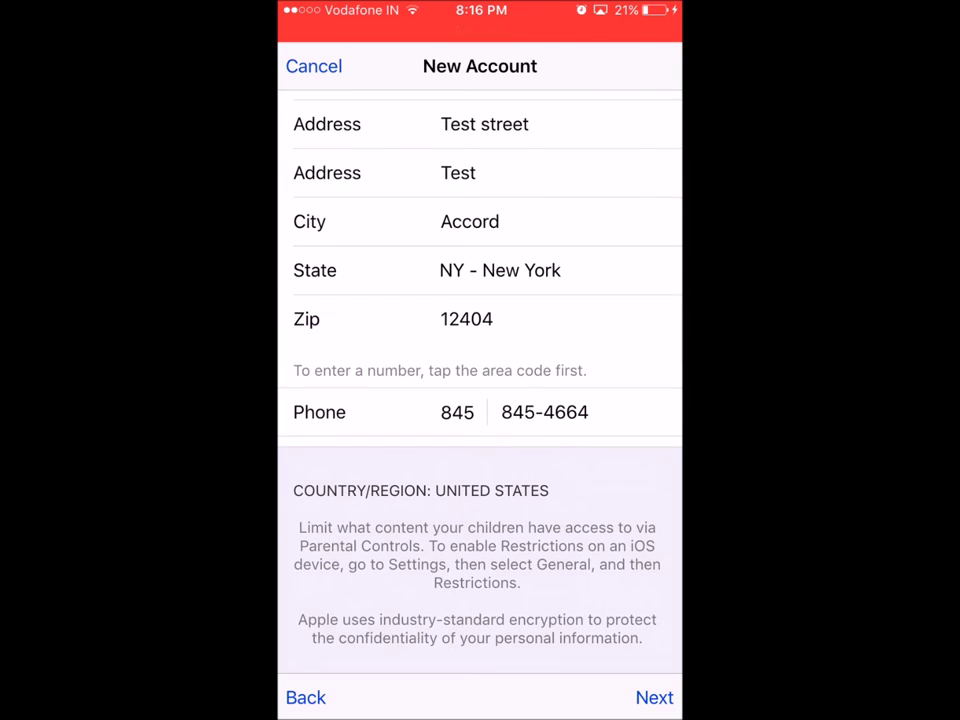
left_click(654, 697)
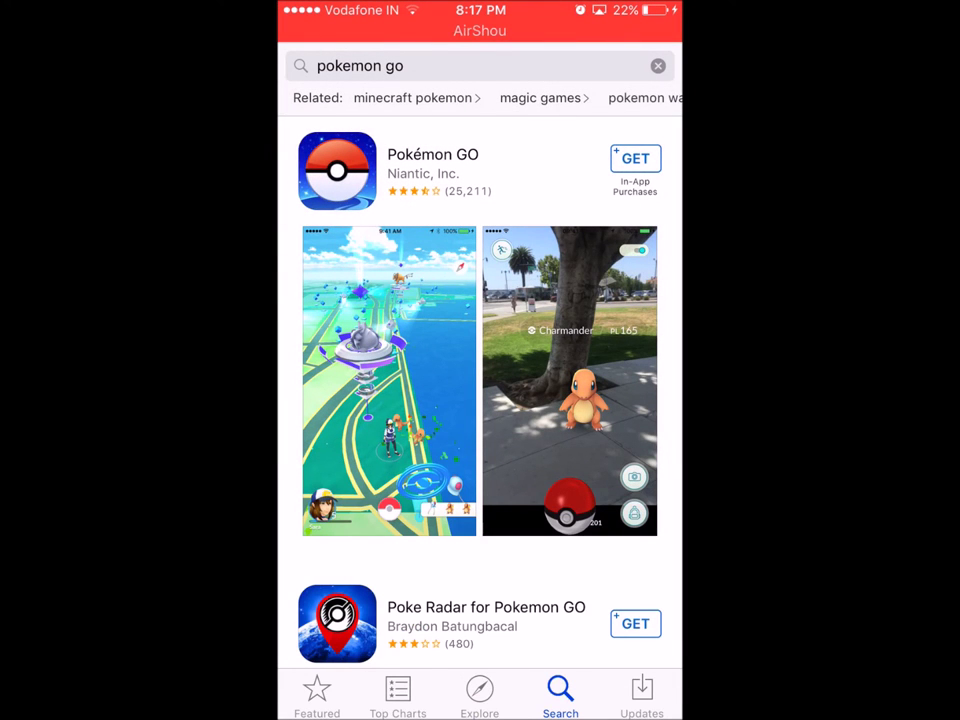
Step: Install Pokémon GO by signing in with the new Apple ID password, then launch it
left_click(635, 158)
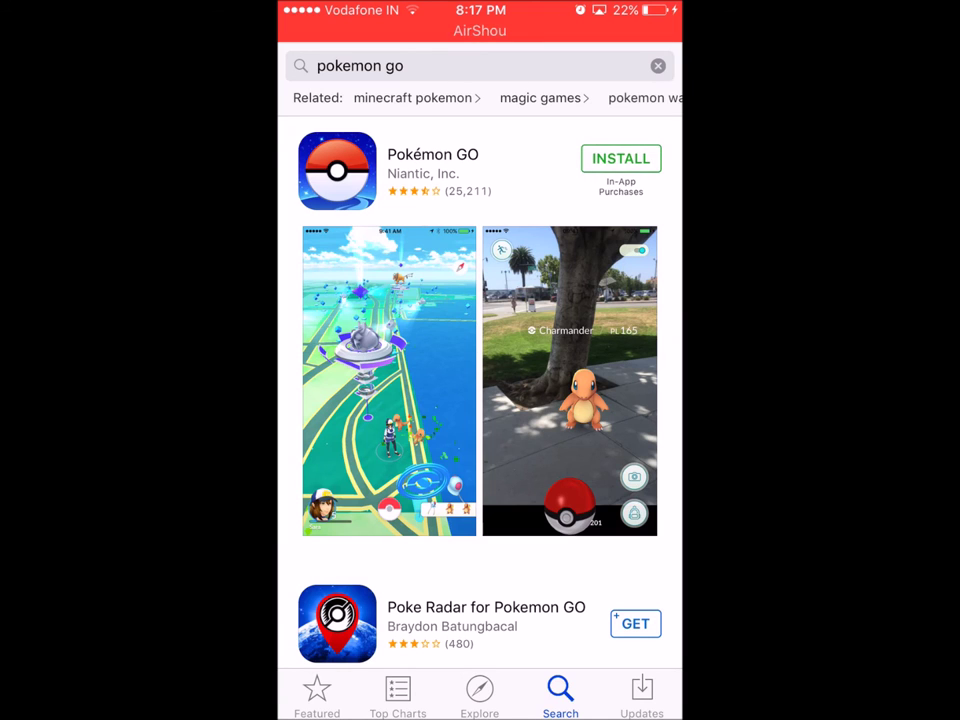
left_click(630, 157)
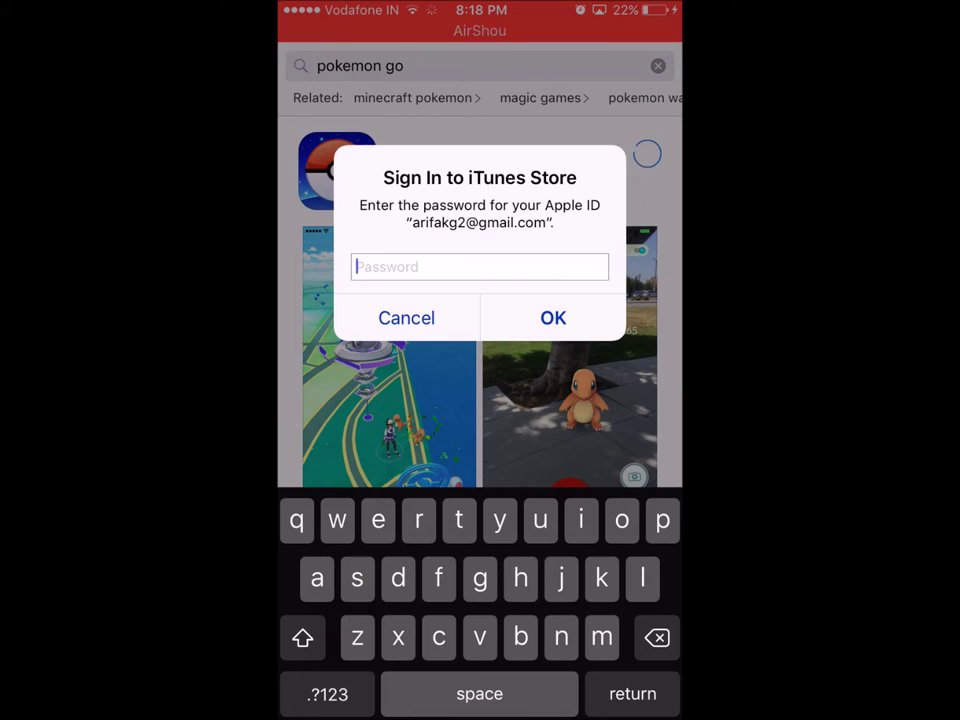
left_click(303, 637)
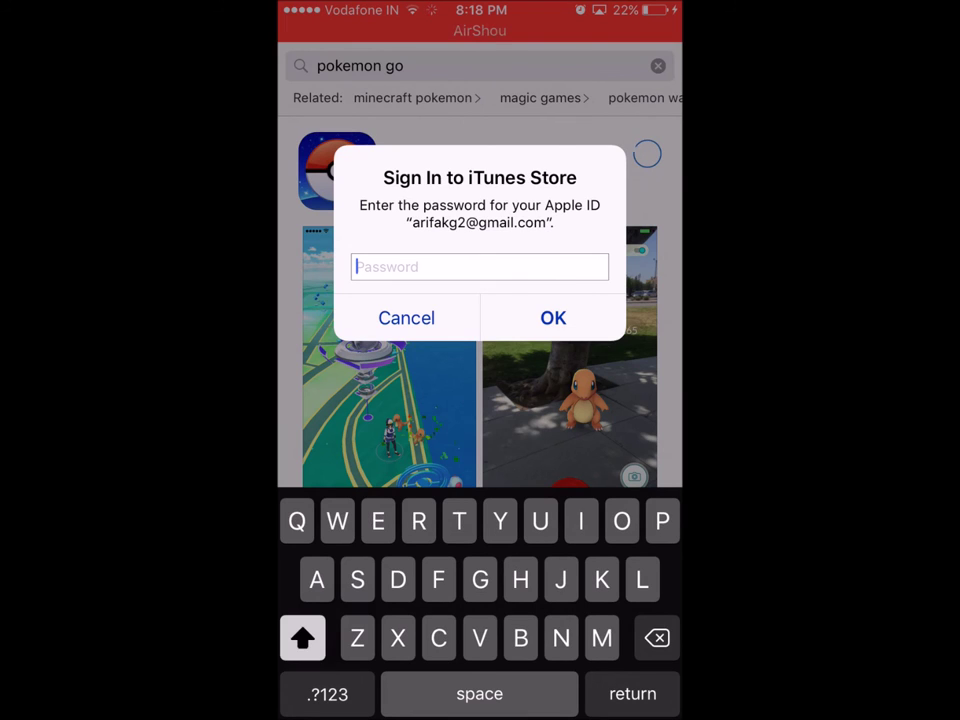
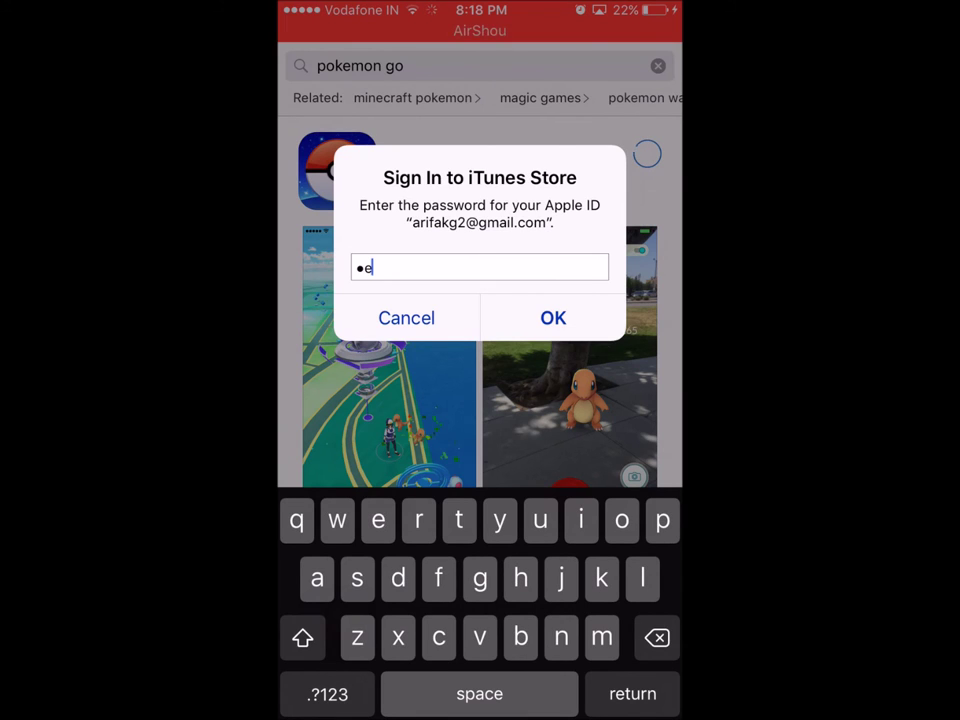
left_click(328, 693)
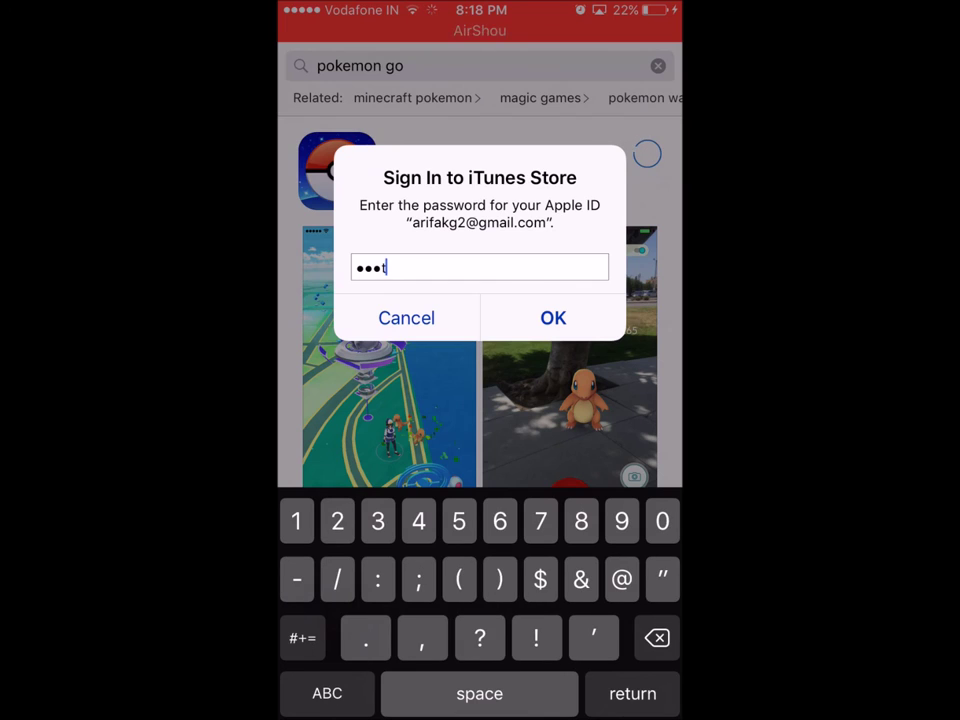
key("Return")
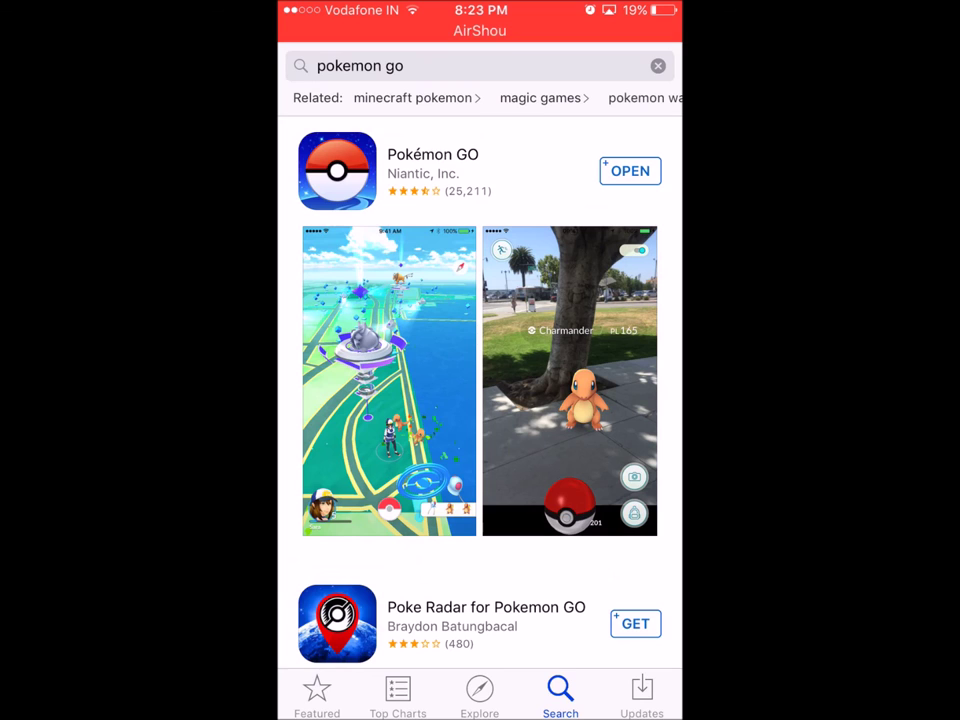
left_click(630, 171)
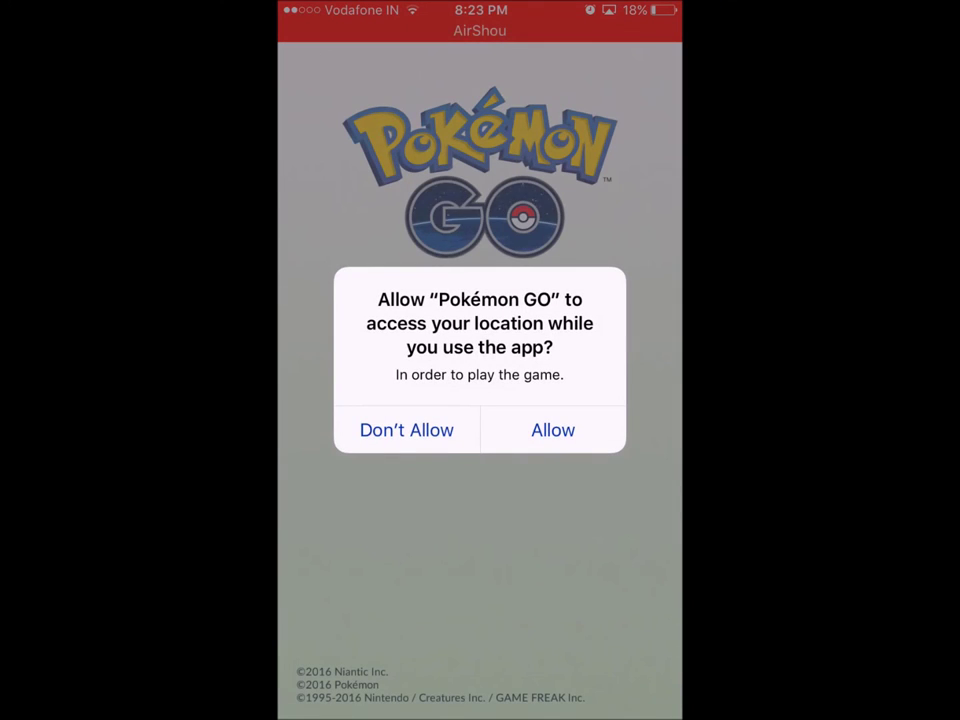
Step: Allow Pokémon GO location access and pick an initial birth year of 2002
left_click(553, 429)
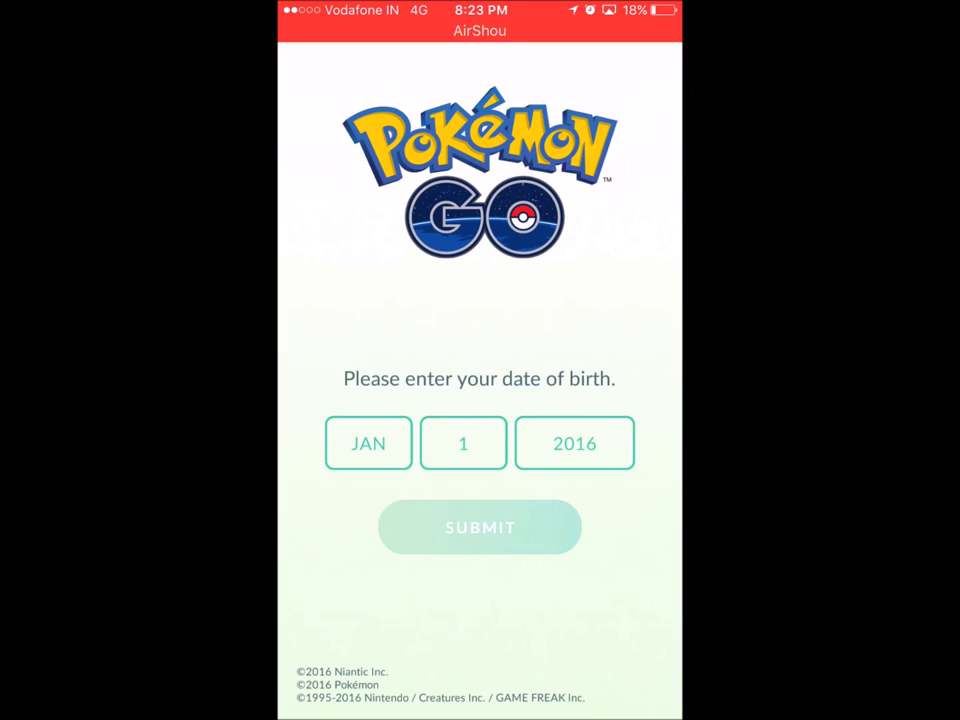
left_click(574, 443)
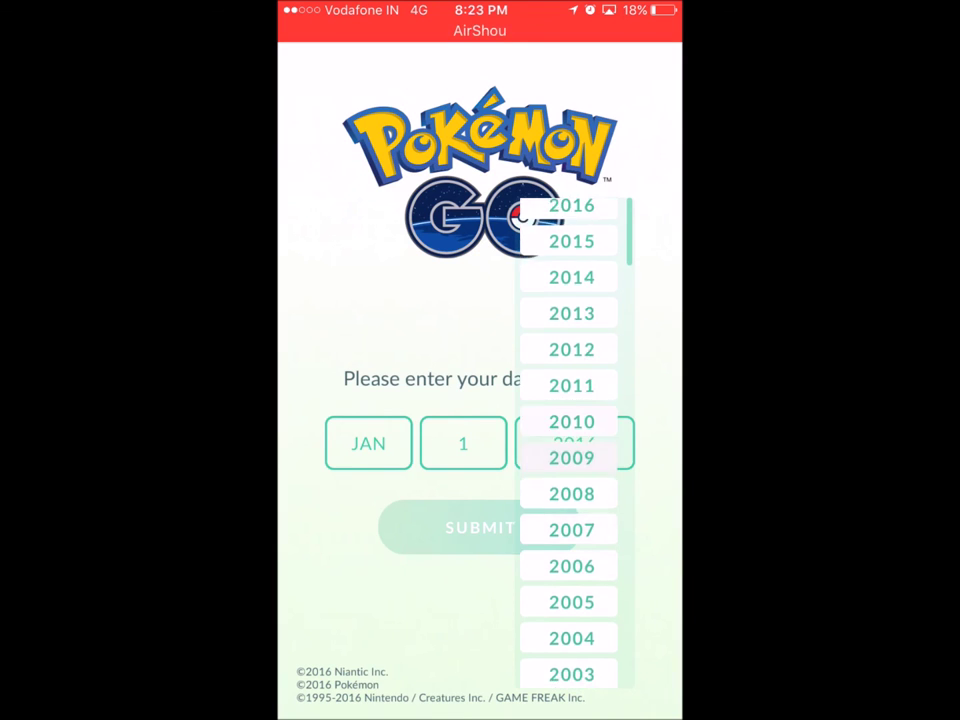
scroll(571, 440, "down", 5)
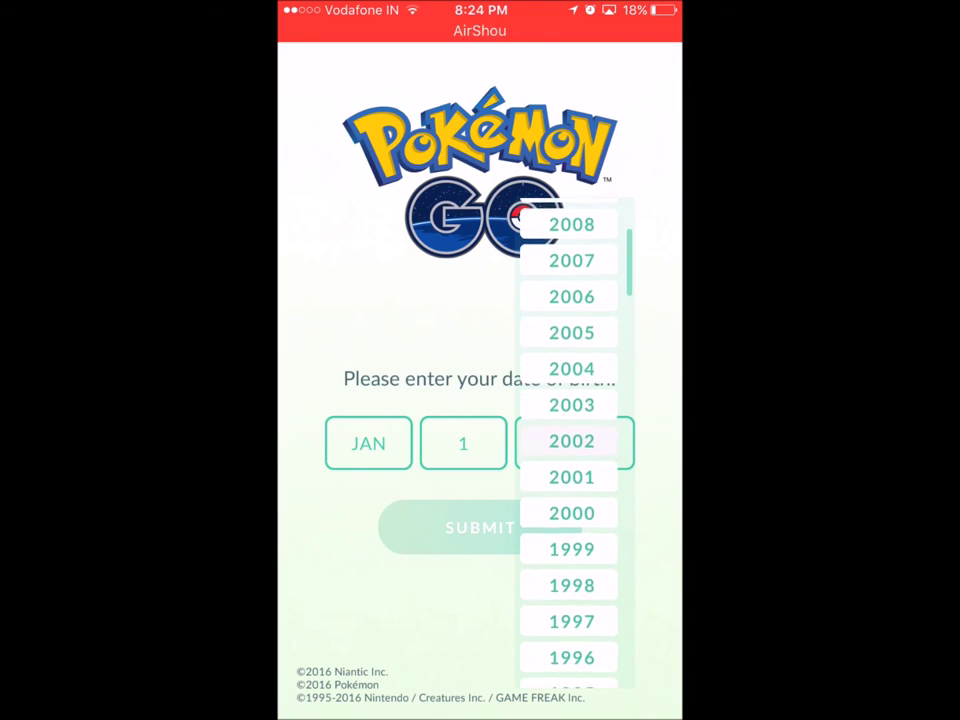
left_click(570, 437)
Step: Correct the birth year to 1988 and submit the January 1, 1988 birth date
left_click(574, 443)
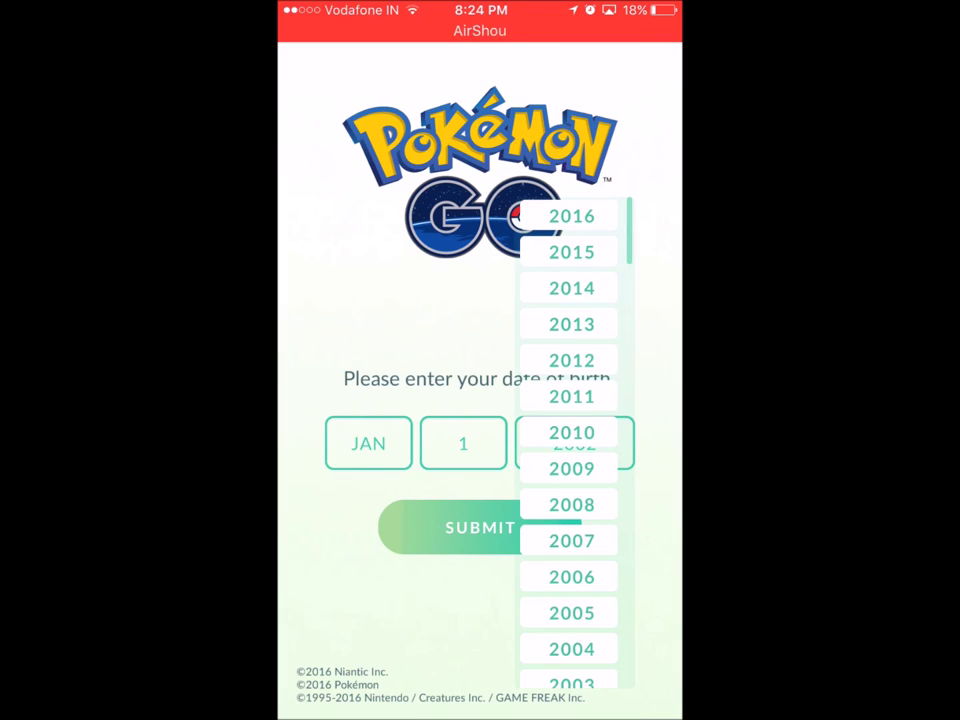
scroll(571, 440, "down", 3)
scroll(571, 440, "down", 1)
scroll(571, 440, "down", 2)
scroll(571, 440, "down", 5)
left_click(571, 431)
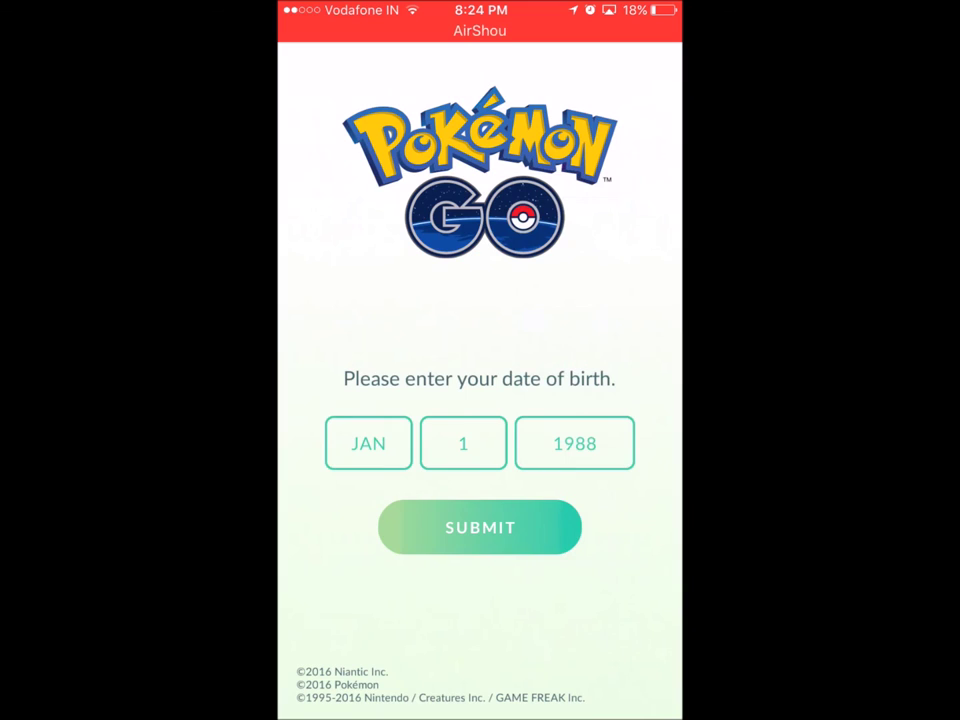
left_click(480, 527)
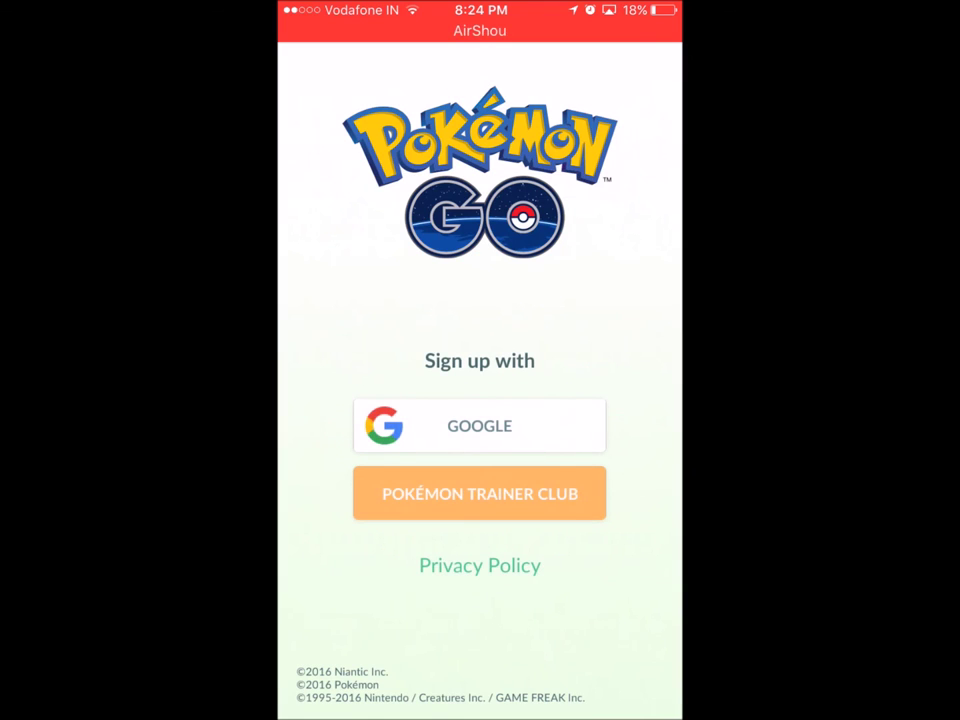